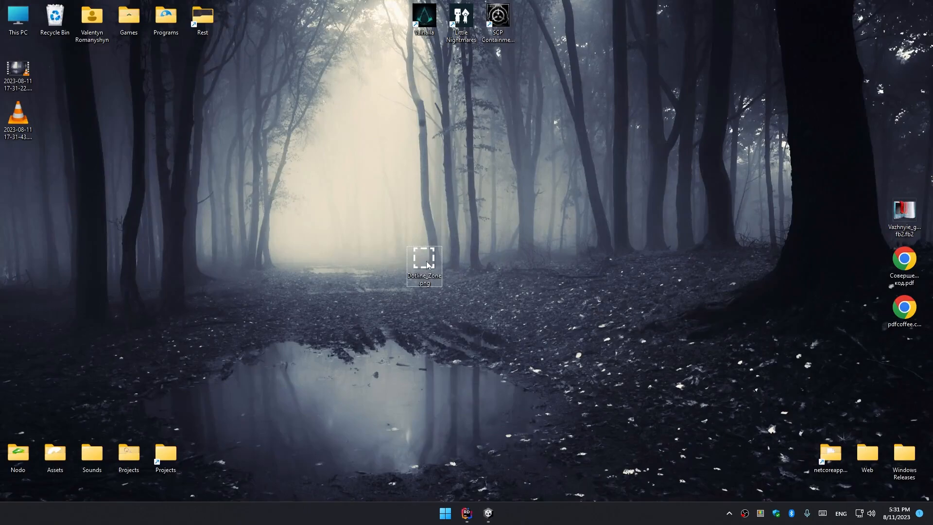
Import the Dotline_Zone.png image from the desktop into the project's Scenes folder.
drag(427, 265, 362, 376)
key(alt+Tab)
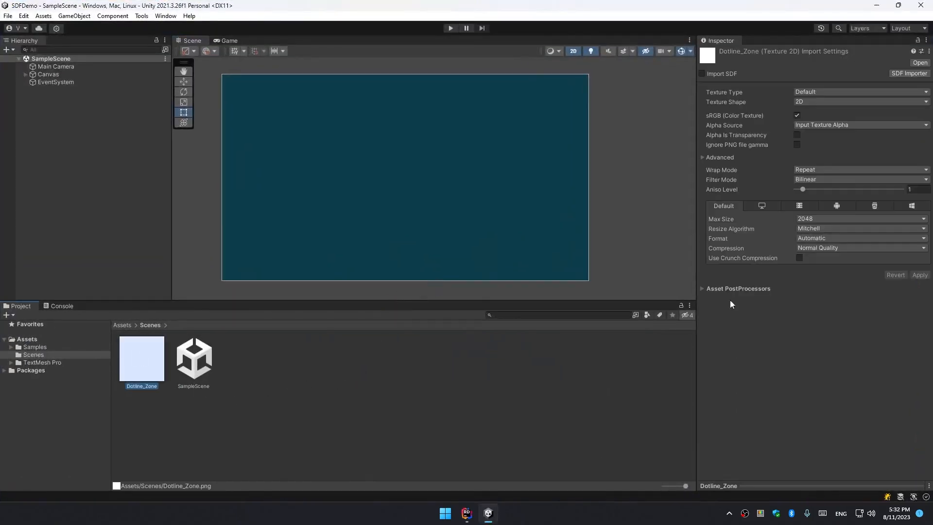
Change Dotline_Zone's texture type to Sprite (2D and UI) and apply the import settings.
click(822, 92)
click(836, 131)
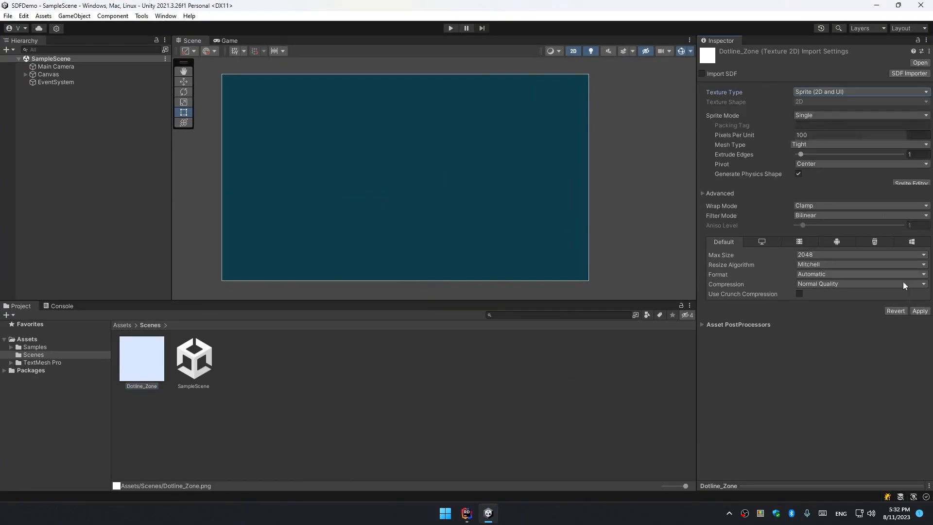
click(919, 314)
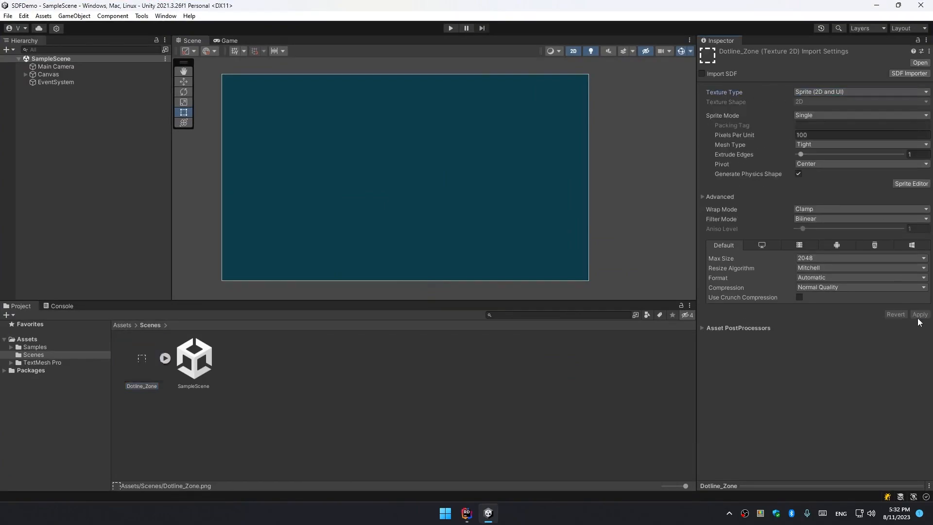
Open the SDF Importer preview for Dotline_Zone and examine the generated SDF before closing it.
click(912, 74)
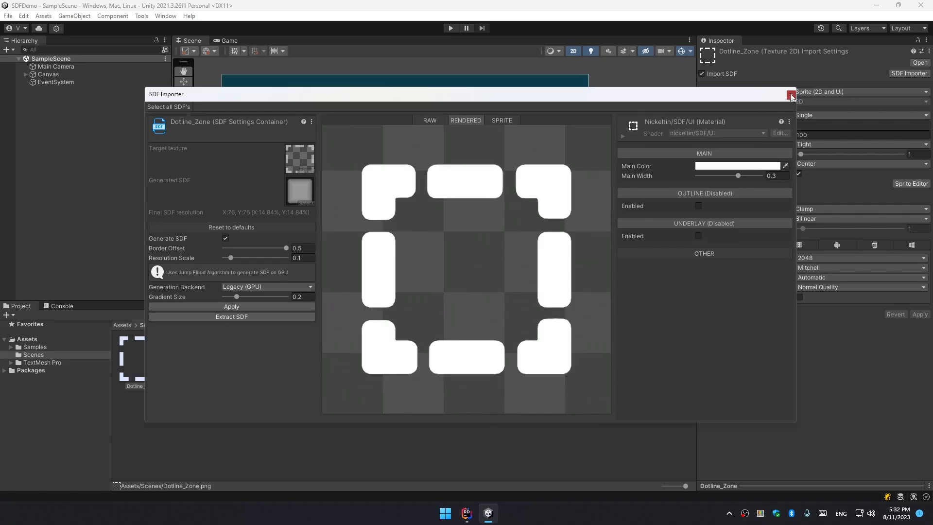
click(791, 96)
click(506, 365)
scroll(450, 249, down, 2)
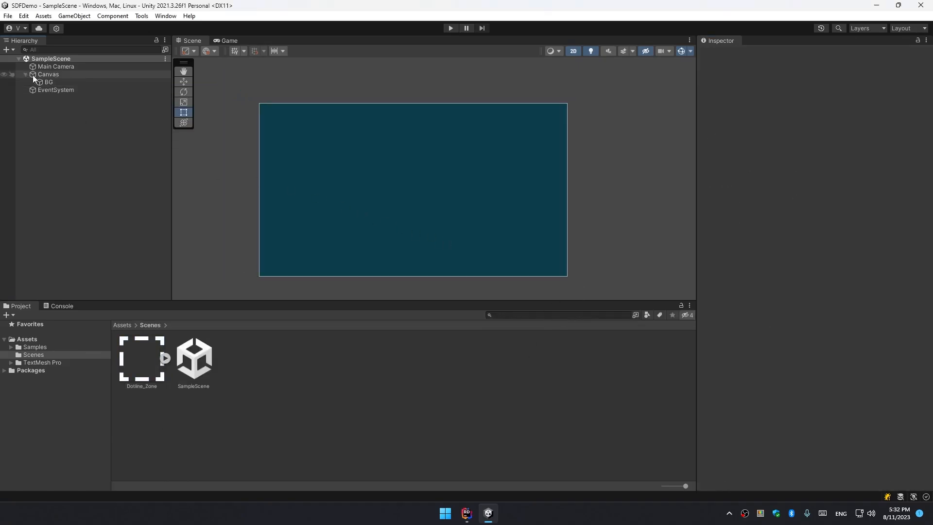
Add an SDF Image under the Canvas and assign Dotline_Zone as its source image.
click(36, 82)
right_click(53, 74)
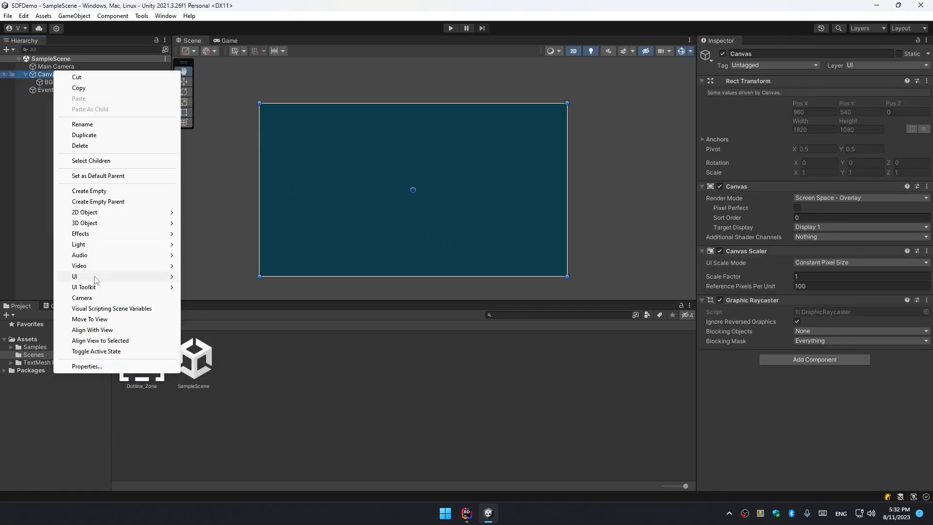
mouse_move(95, 276)
click(241, 280)
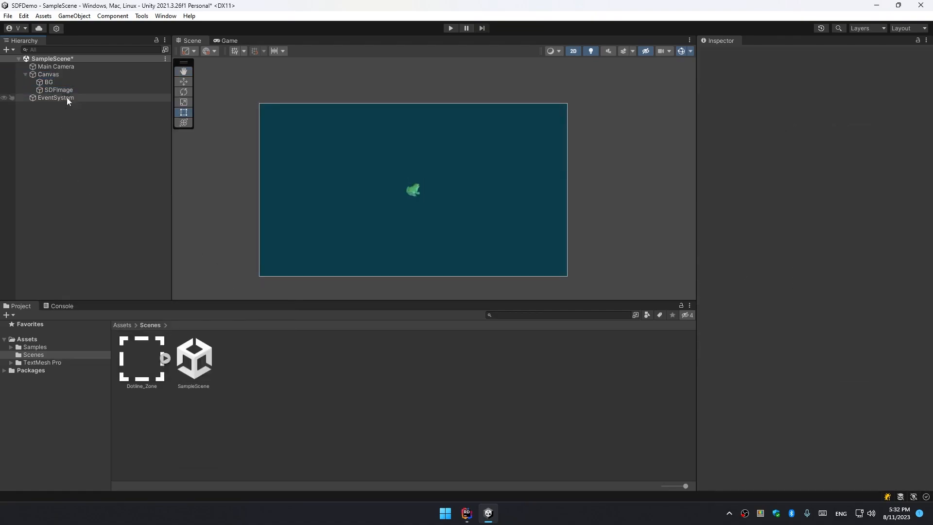
drag(151, 352, 826, 200)
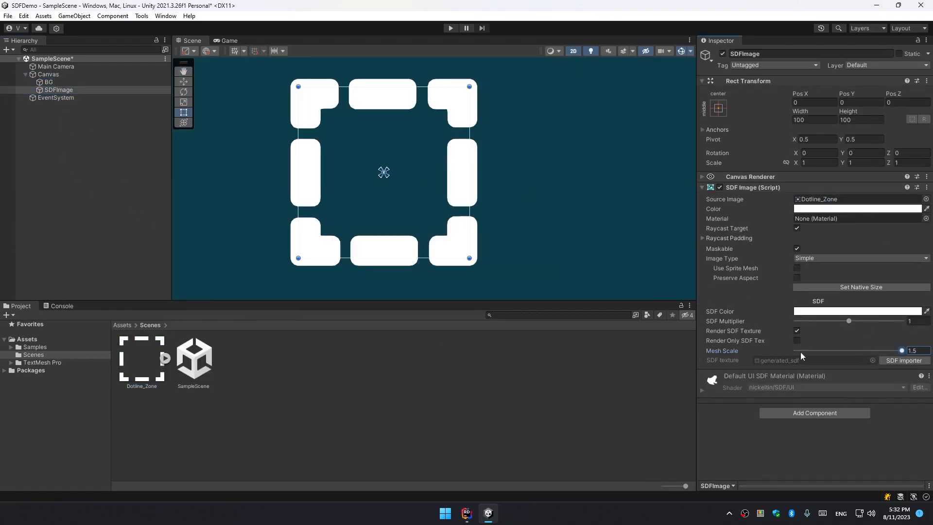
Create a new material named SDF in the Scenes folder.
right_click(242, 356)
mouse_move(339, 96)
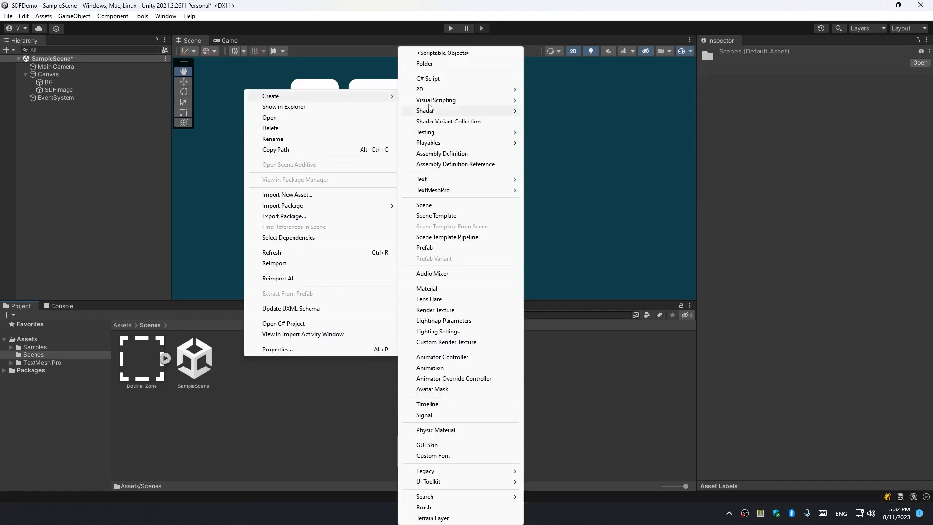
click(442, 289)
text(SDF)
key(Return)
Set the SDF material's shader to nickeltin/SDF/UI.
click(780, 62)
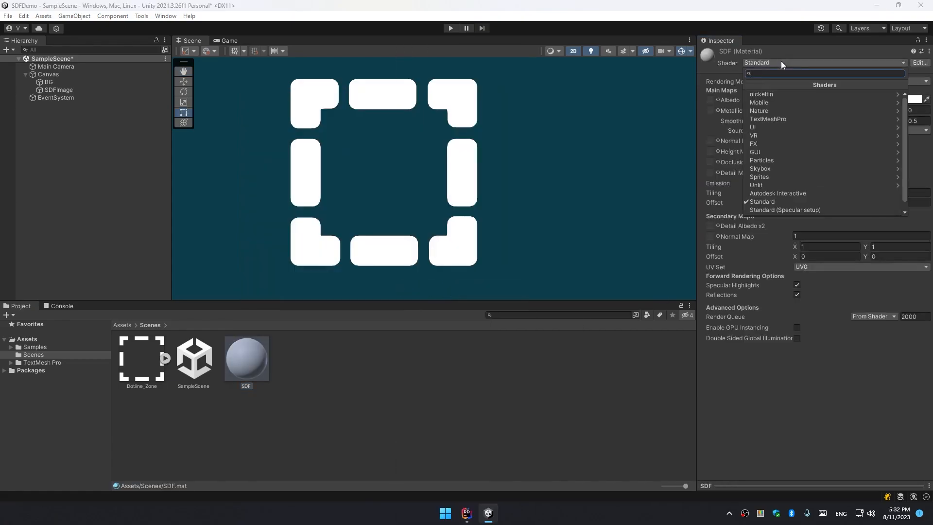
click(767, 93)
click(767, 96)
click(768, 97)
click(336, 413)
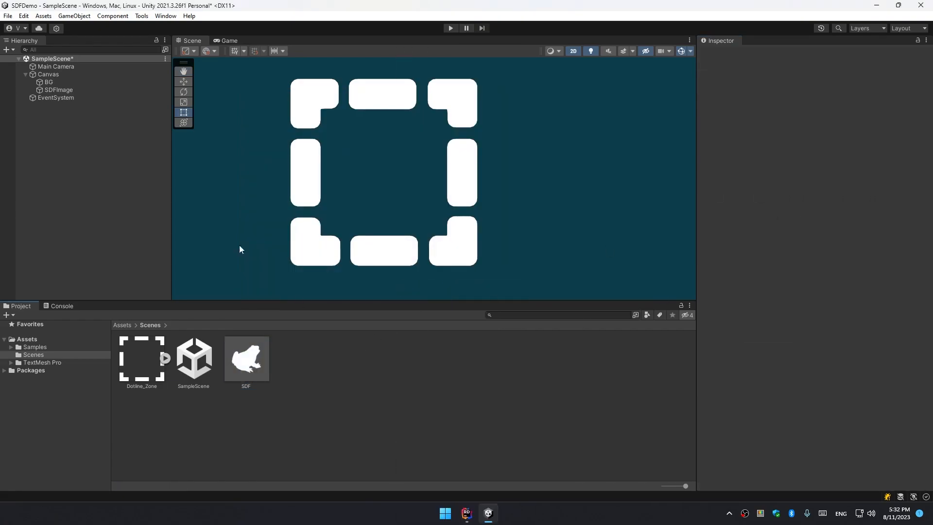
Assign the SDF material to the SDFImage object's Material slot.
click(59, 90)
drag(246, 360, 825, 219)
click(806, 378)
scroll(805, 359, down, 3)
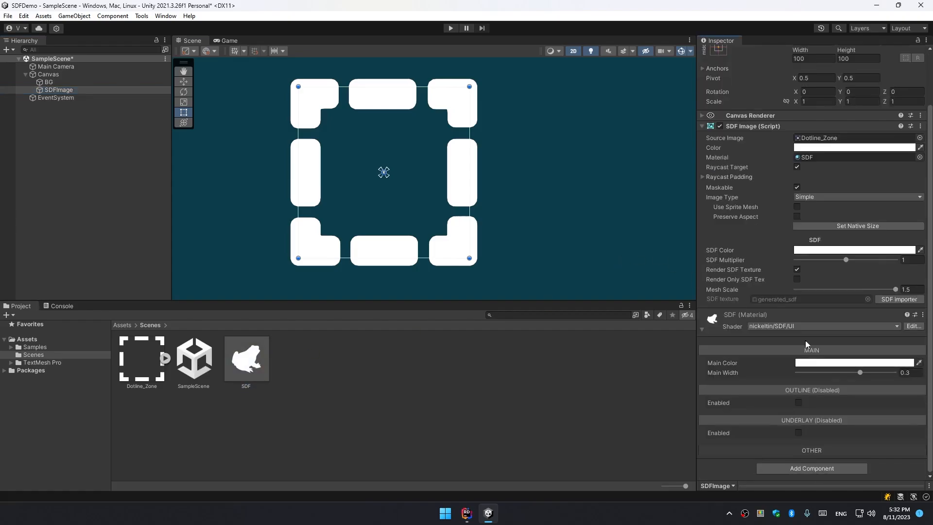
drag(860, 372, 857, 342)
click(853, 363)
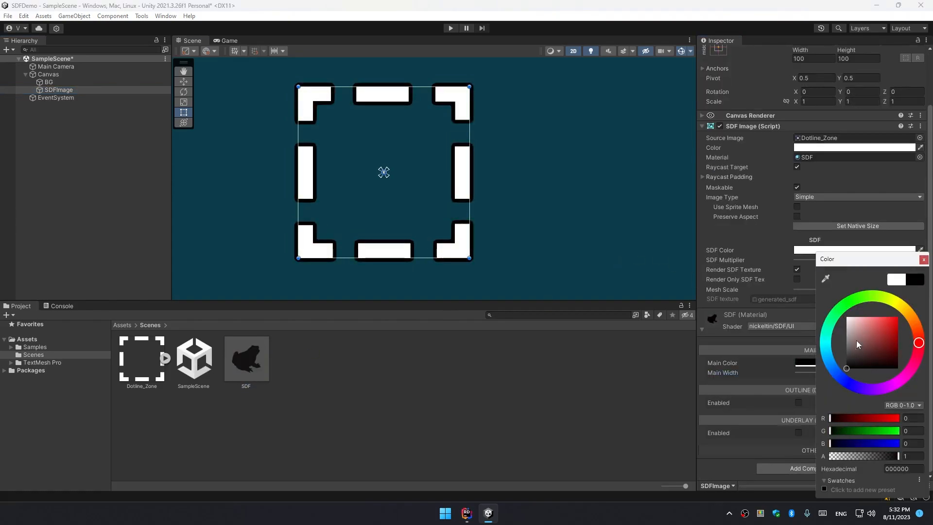
key(Escape)
Set the SDF image's color to red (FF0000).
click(817, 148)
drag(887, 210, 908, 190)
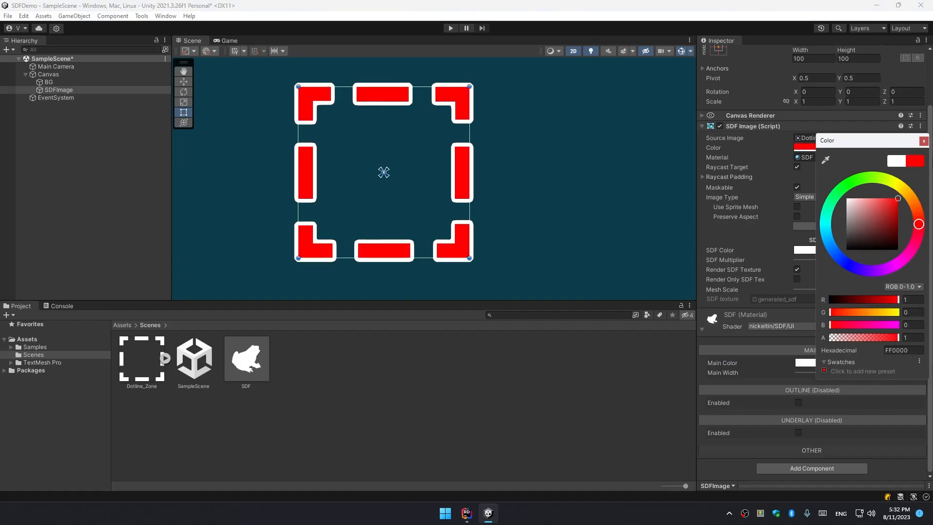
click(924, 140)
Set the material's Main Width to about 0.29 and save the scene.
drag(856, 372, 861, 372)
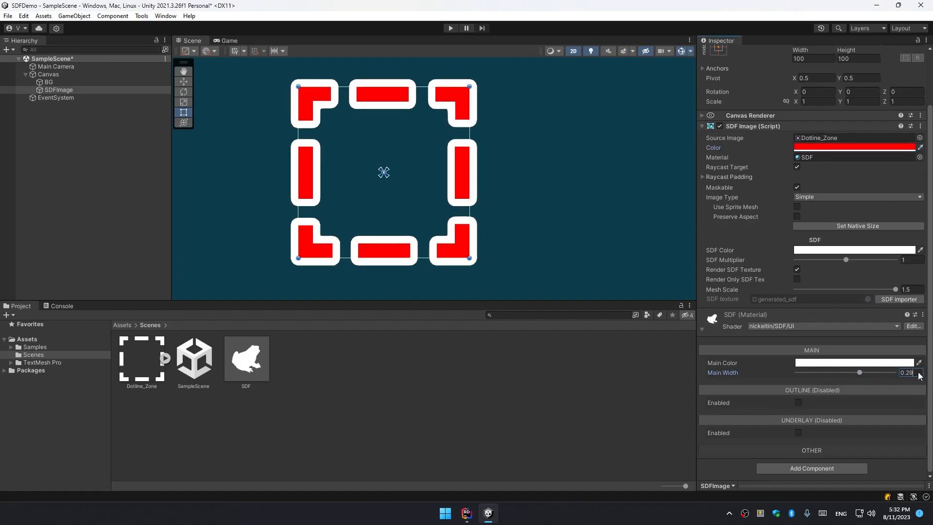
click(771, 332)
scroll(373, 150, up, 5)
scroll(373, 150, down, 7)
click(471, 221)
key(ctrl+s)
Change the SDF image's Image Type to Sliced.
middle_drag(469, 223, 446, 227)
click(59, 90)
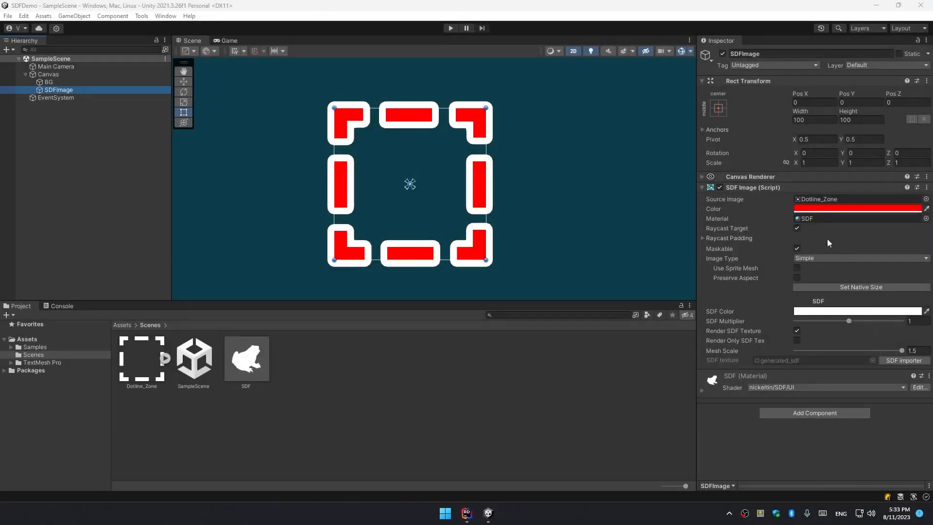
click(799, 259)
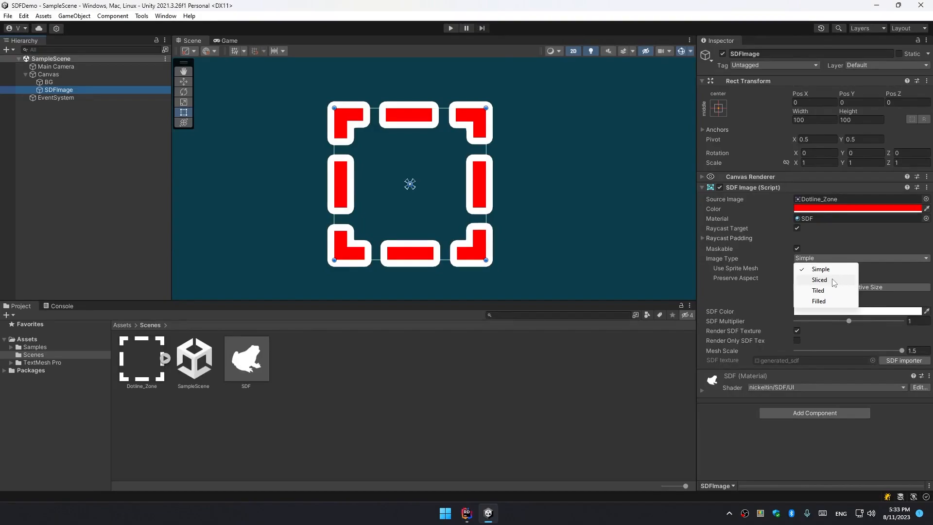
click(819, 280)
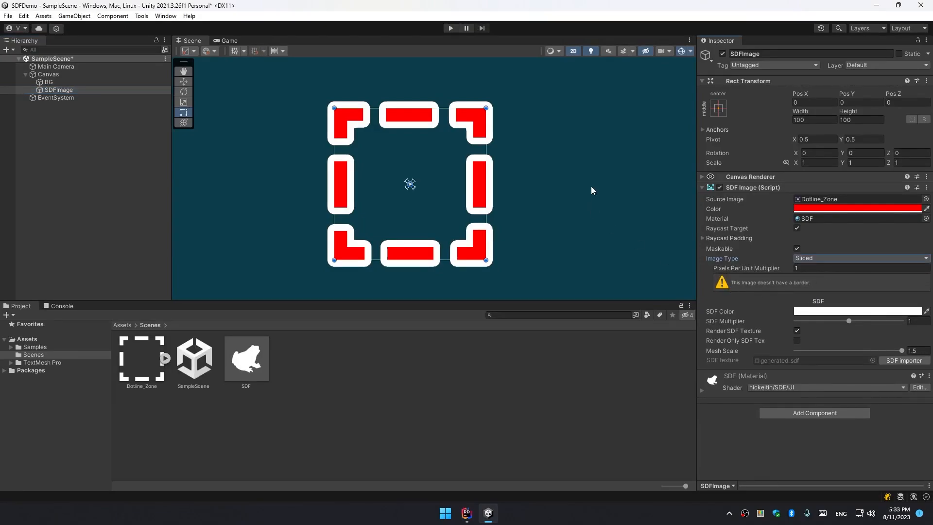
Try to resize the SDF image's frame in the scene and undo the resize.
click(642, 299)
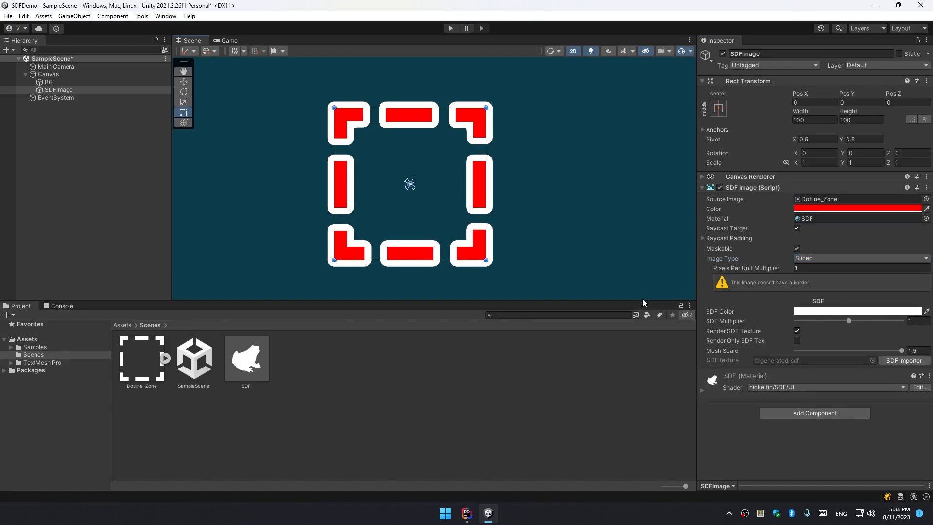
drag(639, 300, 636, 338)
click(485, 214)
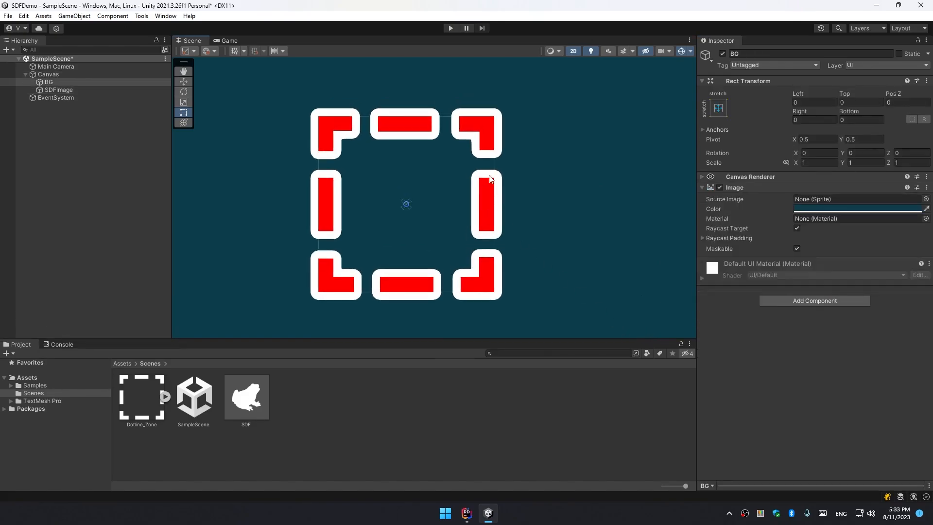
click(57, 90)
drag(494, 138, 553, 140)
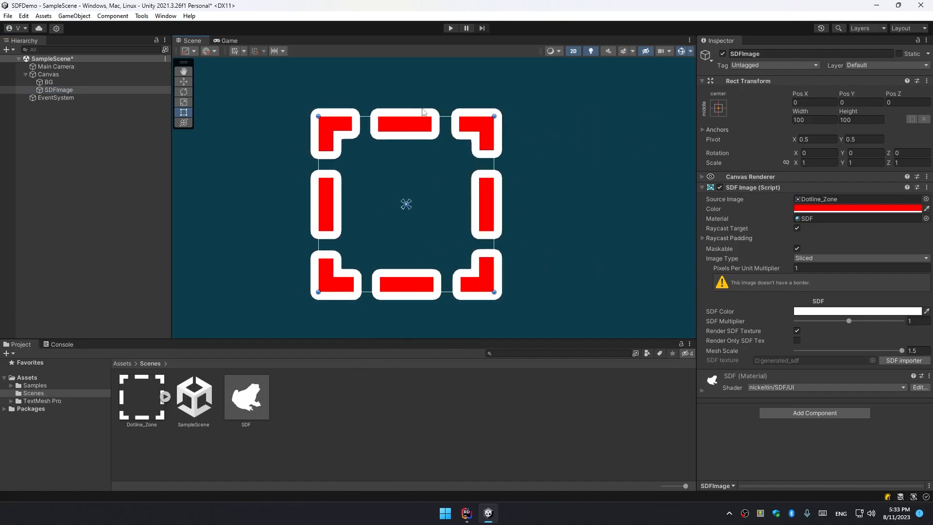
drag(424, 116, 423, 83)
key(ctrl+z)
In the Sprite Editor, set Dotline_Zone's left and top borders to 128.
scroll(456, 167, down, 4)
middle_drag(459, 159, 419, 162)
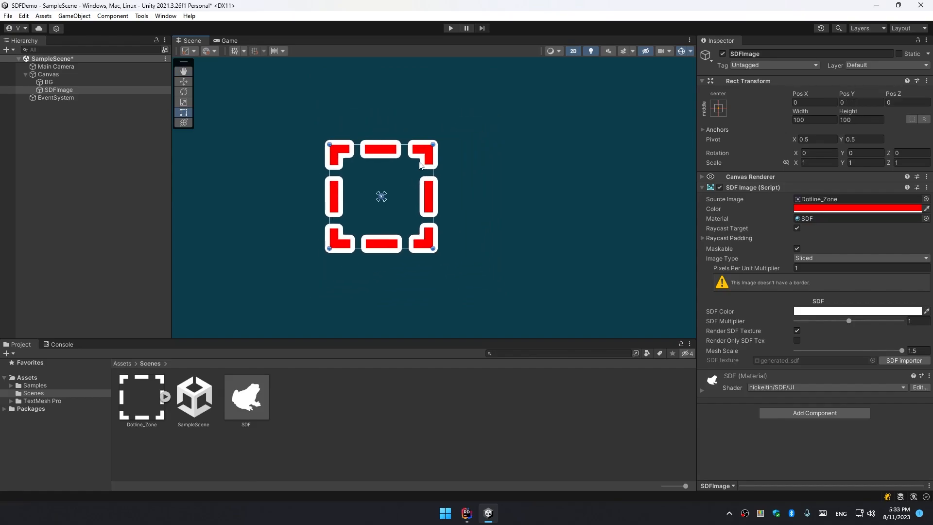
click(915, 184)
click(765, 391)
text(92)
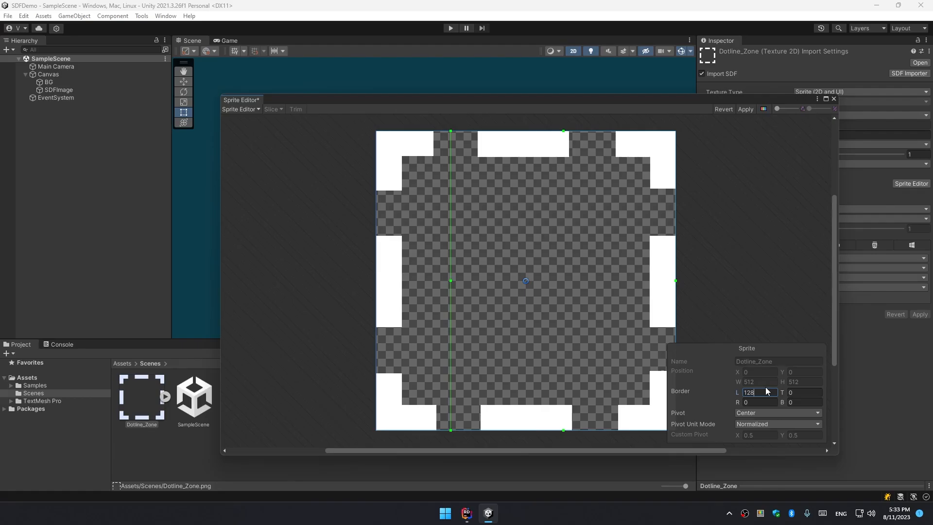
key(Tab)
text(128)
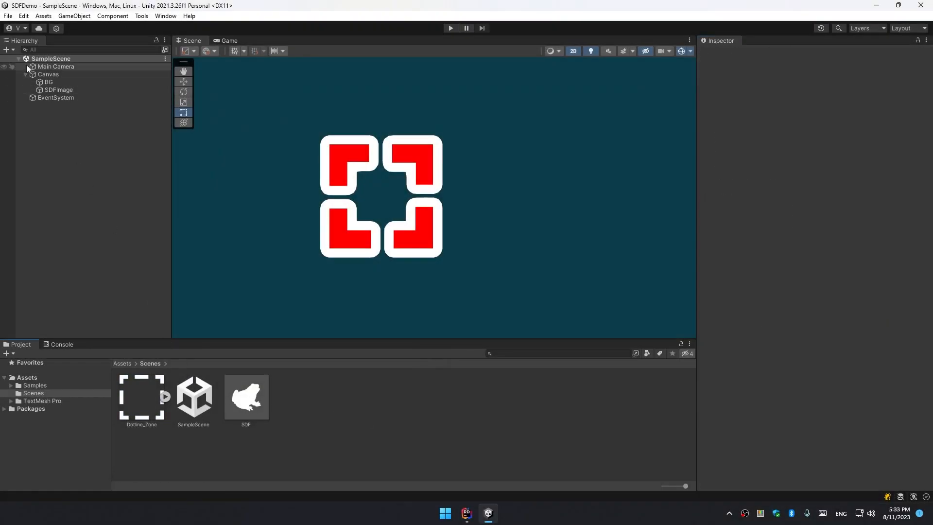
Set the SDF image's Pixels Per Unit Multiplier to about 6.29.
click(56, 90)
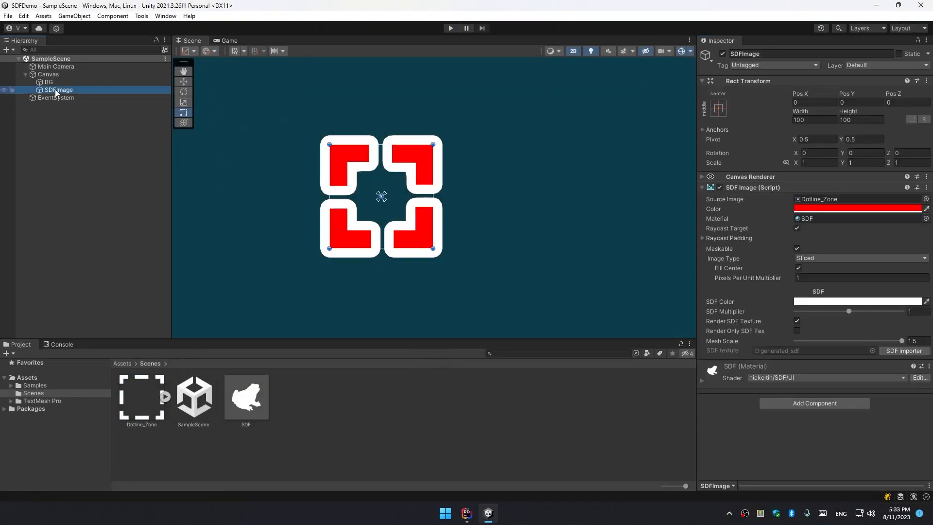
scroll(384, 187, up, 3)
middle_drag(346, 180, 415, 169)
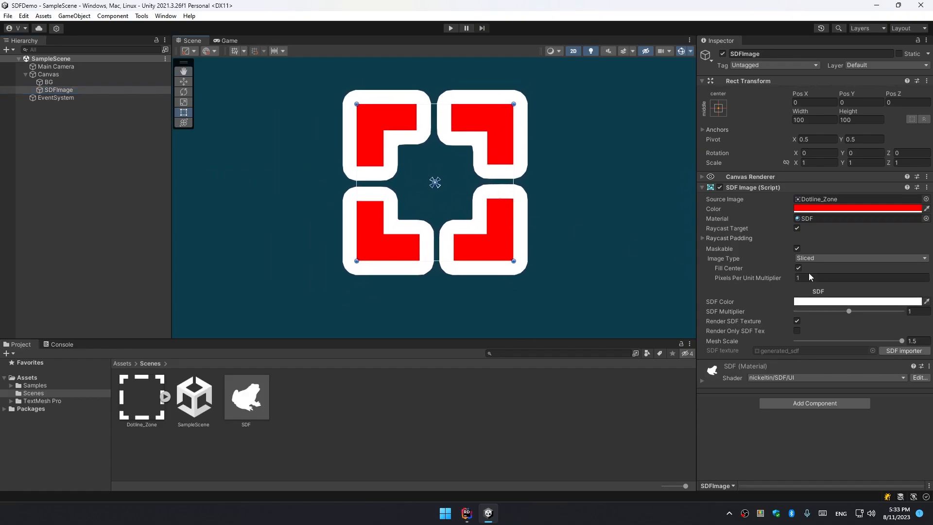
drag(747, 276, 806, 281)
middle_drag(568, 236, 487, 270)
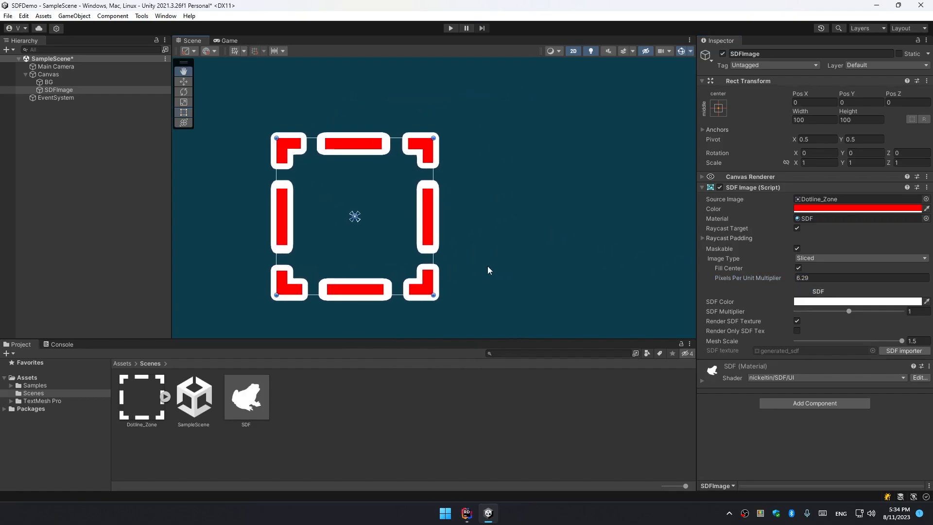
scroll(429, 221, up, 10)
middle_drag(430, 177, 493, 213)
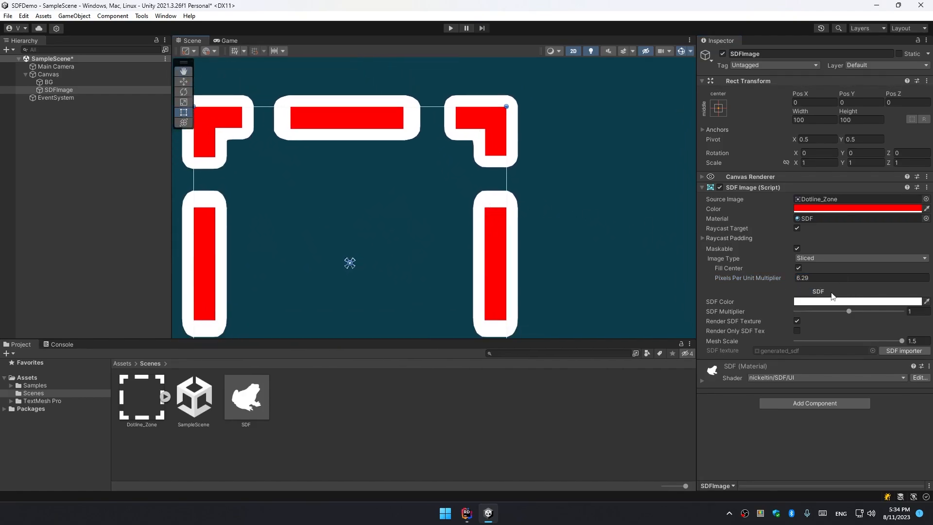
Raise the Pixels Per Unit Multiplier to about 8.34 and check the slicing up close.
drag(753, 278, 792, 285)
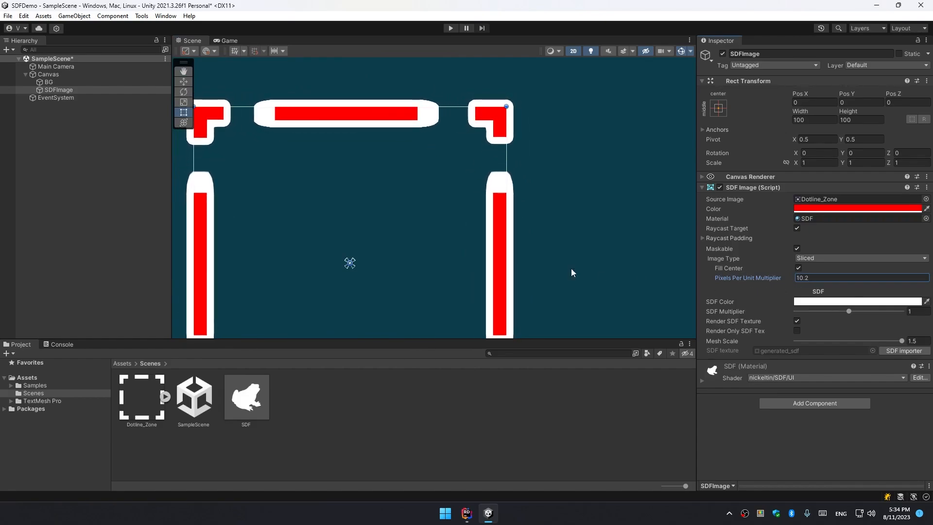
scroll(539, 243, down, 3)
middle_drag(539, 243, 508, 187)
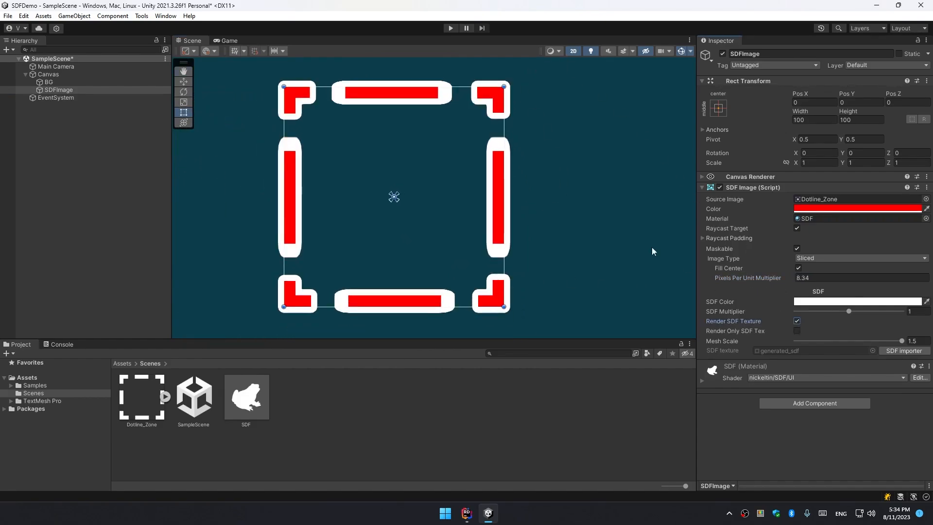
scroll(494, 138, up, 15)
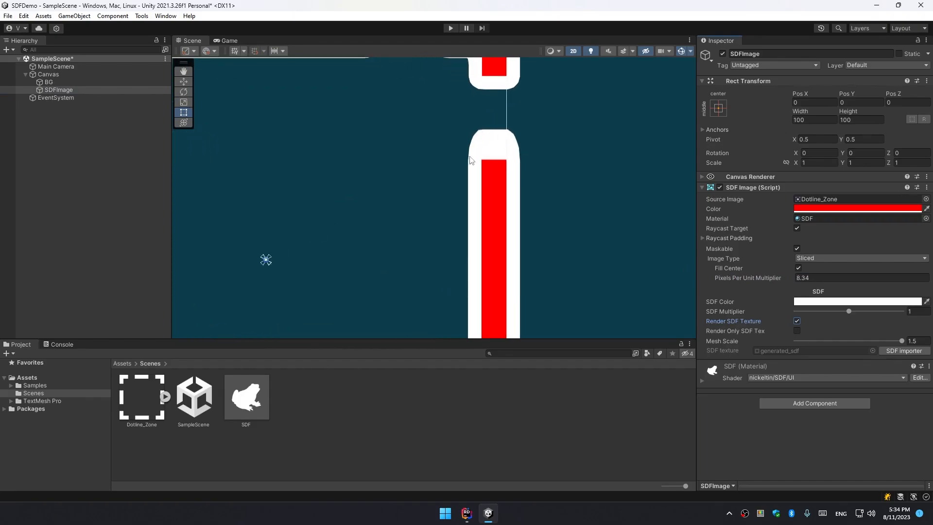
scroll(532, 188, down, 8)
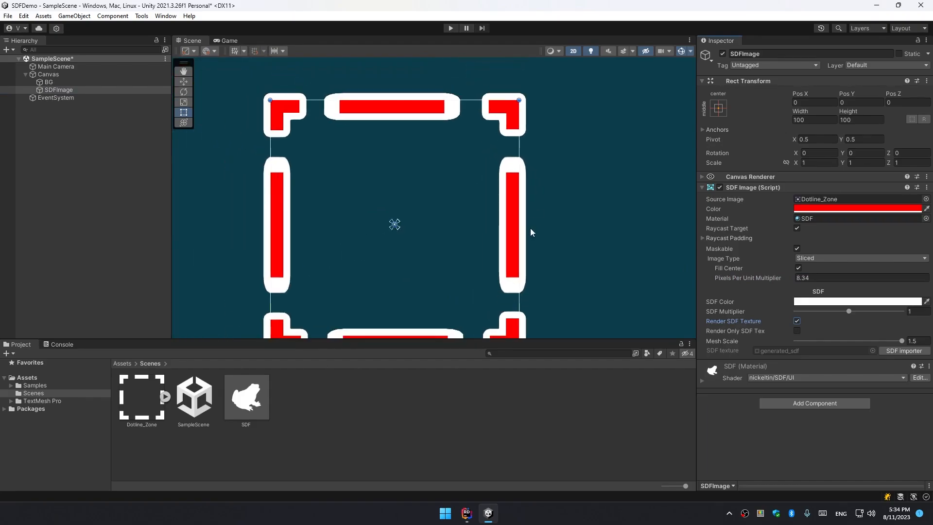
middle_drag(533, 229, 564, 187)
scroll(564, 188, up, 4)
Lower the Pixels Per Unit Multiplier to about 6.42.
mouse_move(743, 278)
mouse_down()
mouse_move(762, 278)
mouse_move(736, 281)
mouse_up()
scroll(539, 245, down, 8)
middle_drag(591, 234, 564, 242)
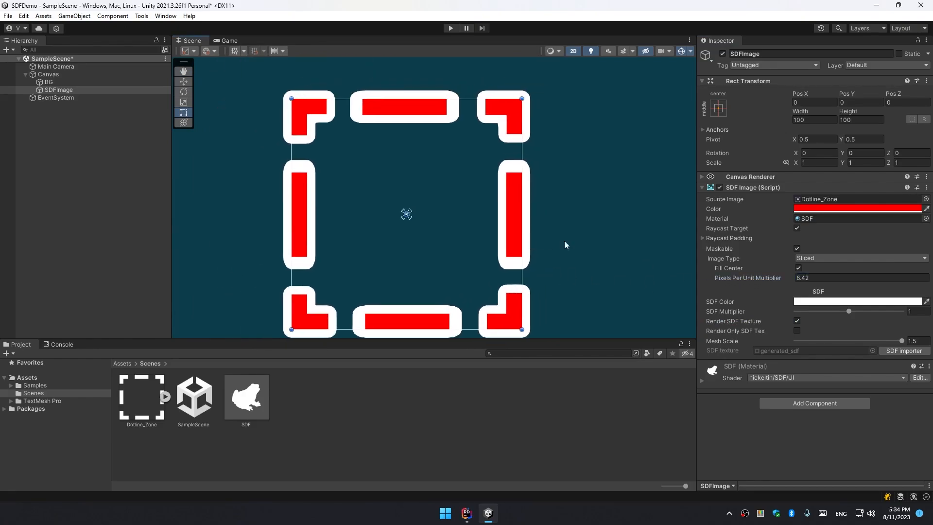
Set the Pixels Per Unit Multiplier to about 7.02.
mouse_move(766, 280)
mouse_down()
mouse_move(753, 281)
mouse_move(768, 284)
mouse_up()
scroll(492, 248, down, 5)
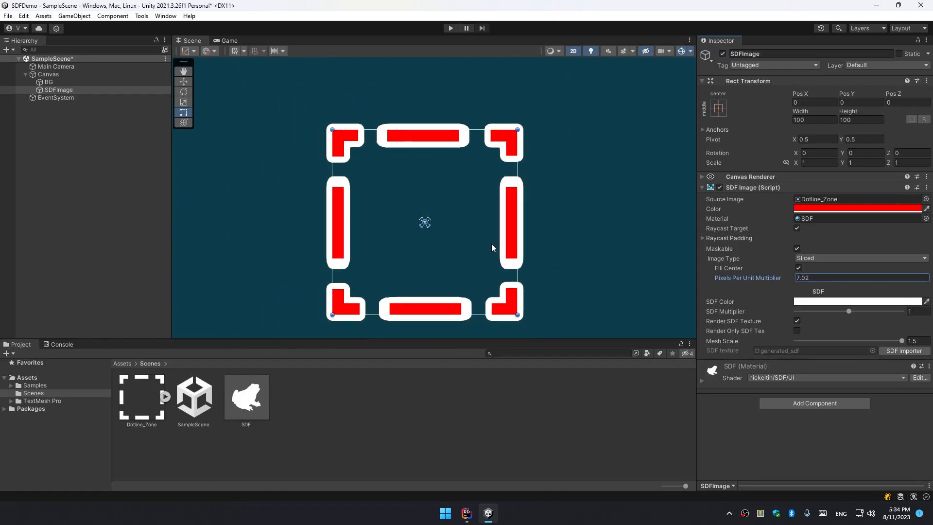
middle_drag(492, 247, 427, 219)
scroll(364, 162, down, 4)
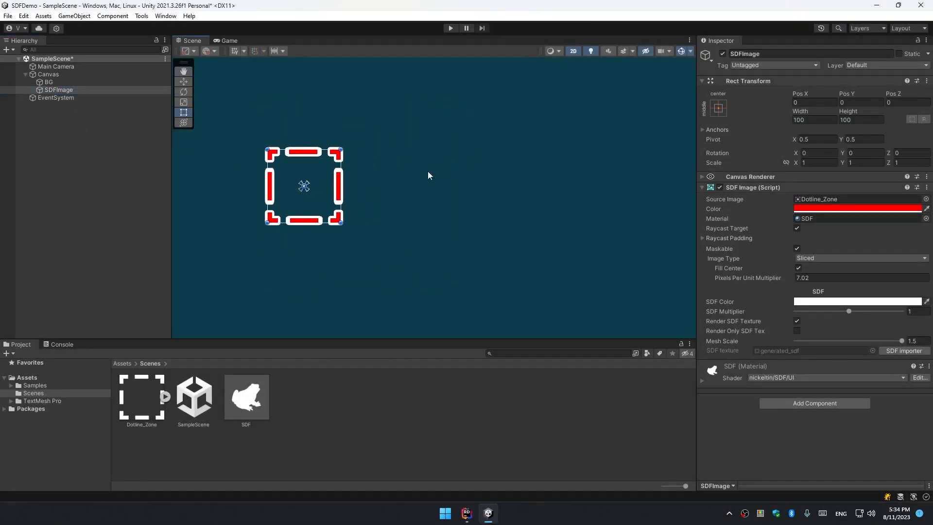
Duplicate the dotted-frame SDF image and move the copy to the right of the original.
key(ctrl+d)
scroll(350, 212, down, 4)
key(w)
drag(366, 200, 453, 198)
scroll(445, 197, up, 4)
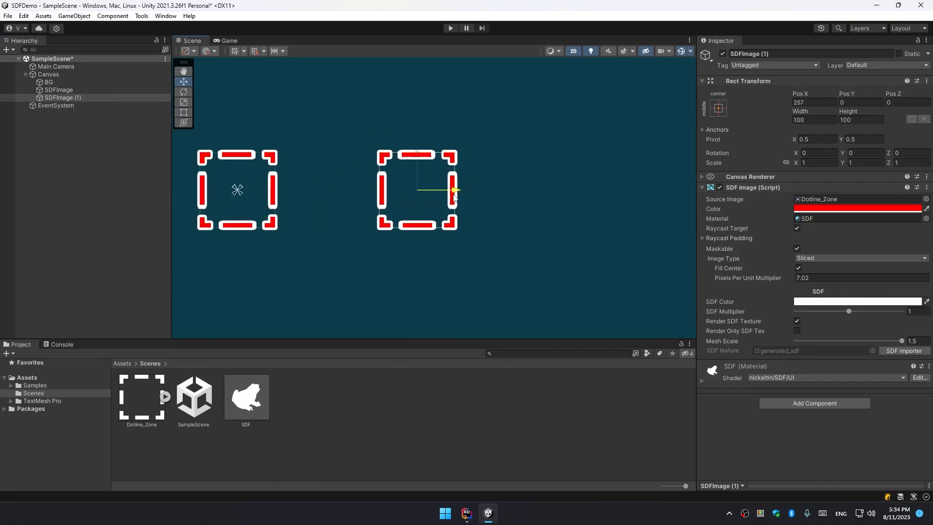
Create a new 9-Sliced 2D sprite asset named 9Sliced in the Scenes folder.
scroll(455, 194, up, 3)
right_click(313, 371)
mouse_move(340, 120)
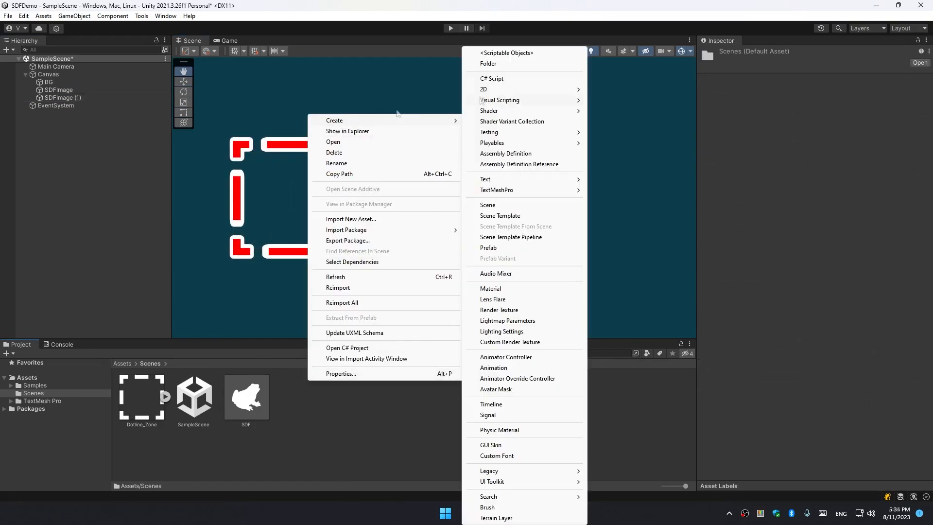
mouse_move(534, 90)
mouse_move(638, 90)
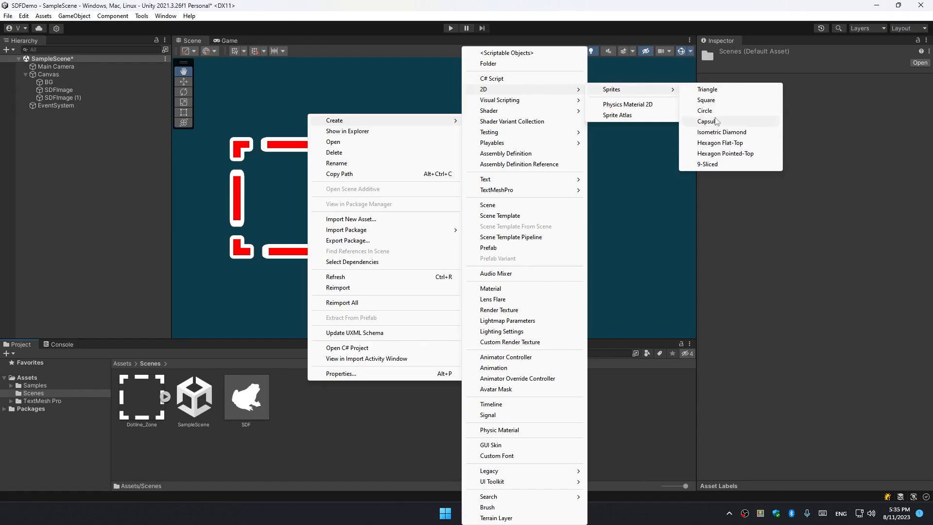
click(721, 166)
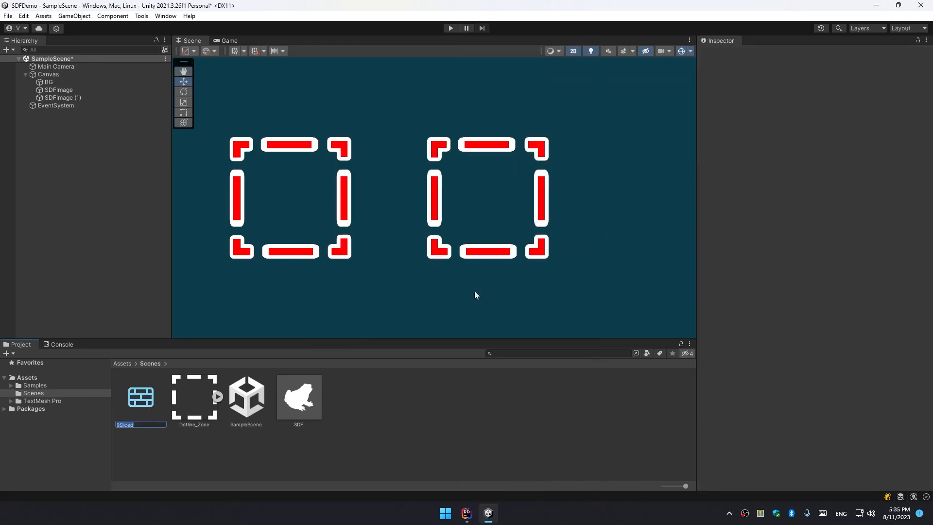
key(Return)
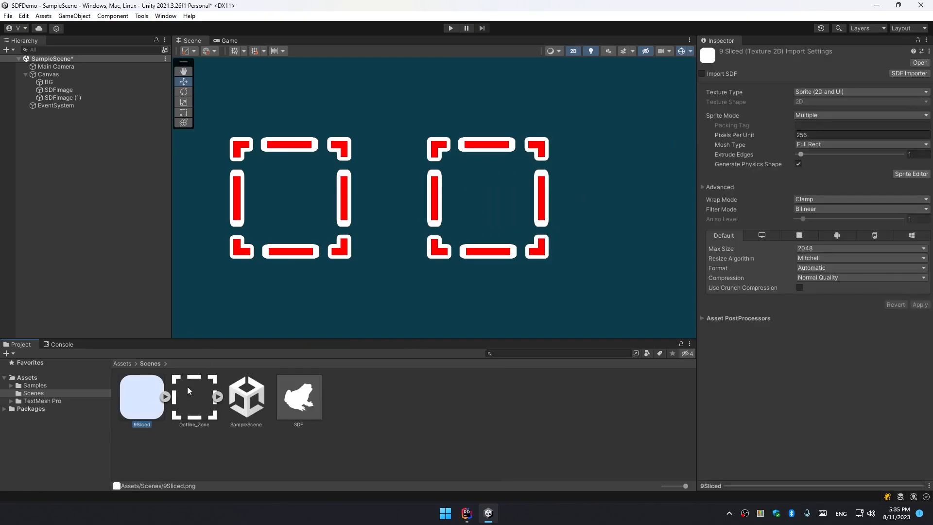
Assign the 9Sliced sprite as the source image of the duplicated SDF image.
click(49, 98)
drag(141, 396, 855, 199)
Enable Import SDF on the 9Sliced sprite's import settings.
click(147, 384)
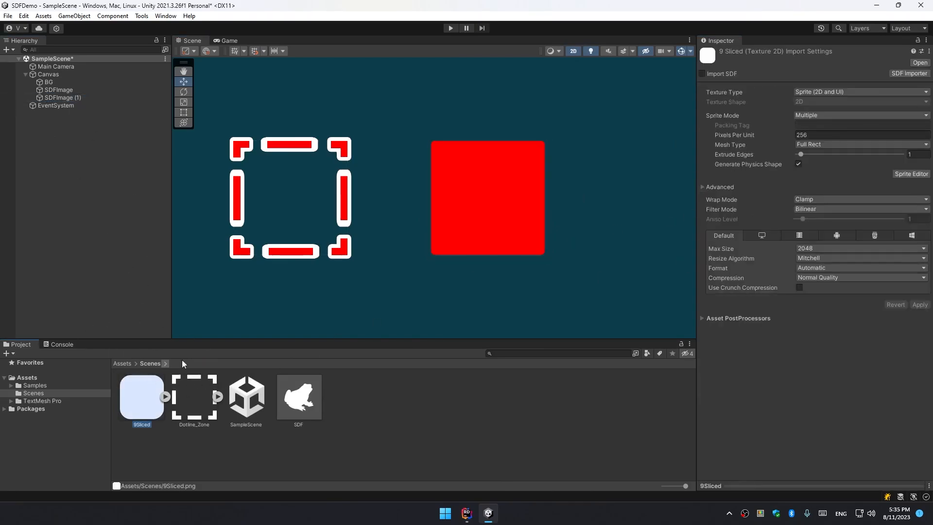
click(702, 73)
scroll(563, 168, up, 4)
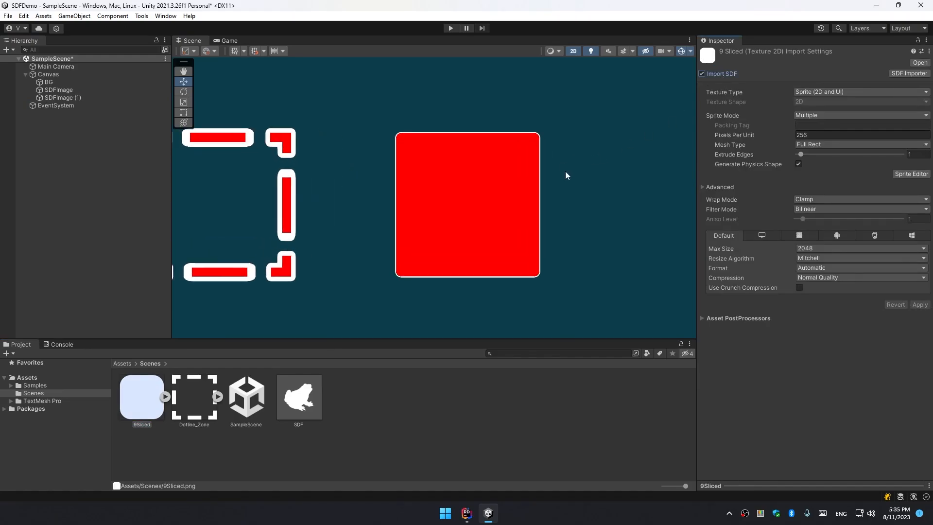
Set the 9-sliced image's Pixels Per Unit Multiplier to about 0.92.
click(70, 97)
drag(787, 282, 735, 276)
scroll(525, 231, down, 3)
mouse_move(523, 230)
middle_down()
mouse_move(541, 232)
mouse_move(519, 232)
mouse_move(529, 223)
middle_up()
scroll(523, 234, up, 3)
Switch the scene shading mode to Shaded Wireframe and reselect the 9-sliced image.
click(553, 51)
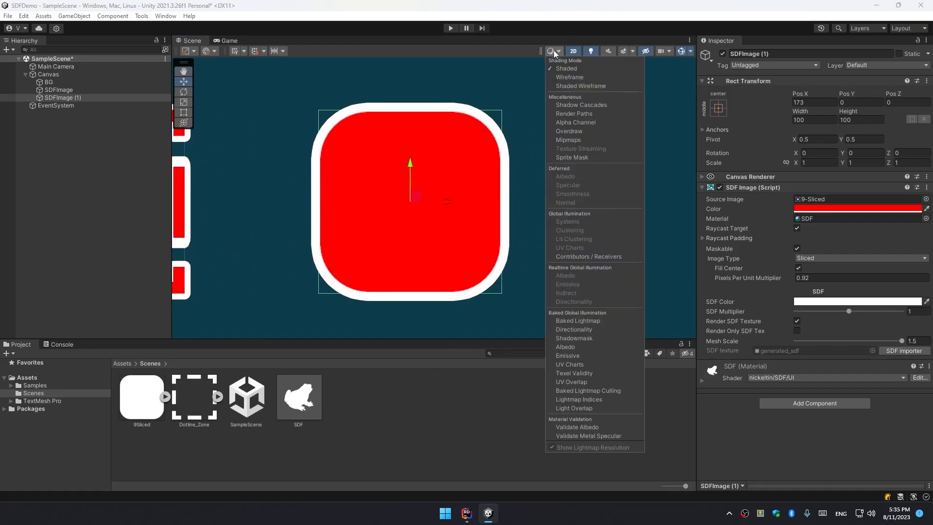
click(569, 88)
click(476, 132)
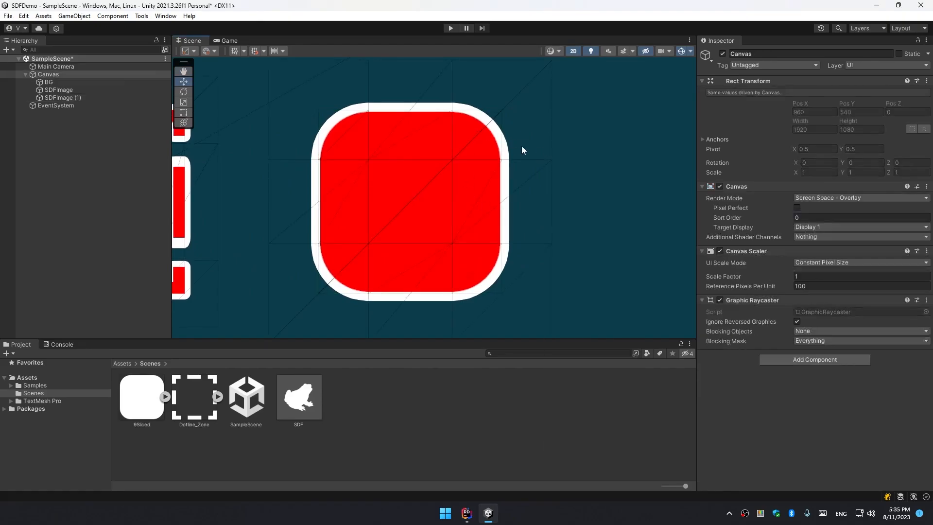
key(f)
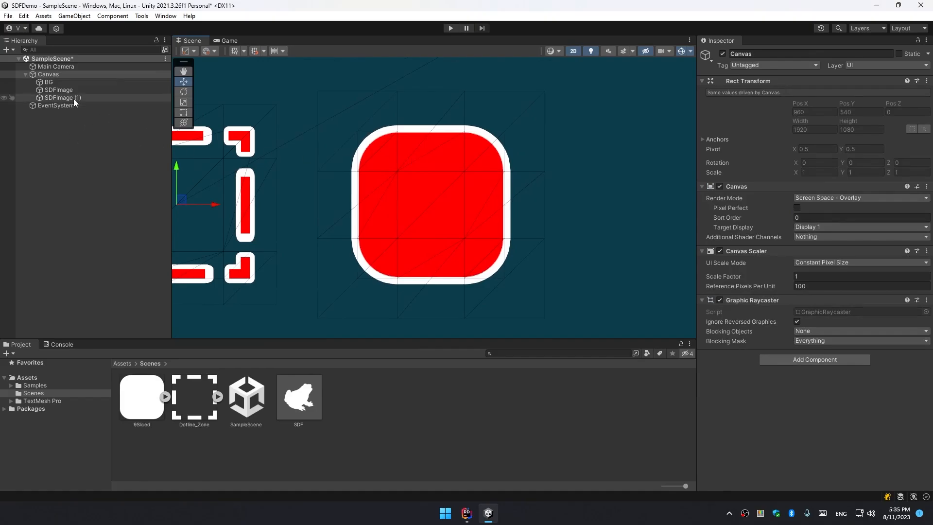
click(73, 98)
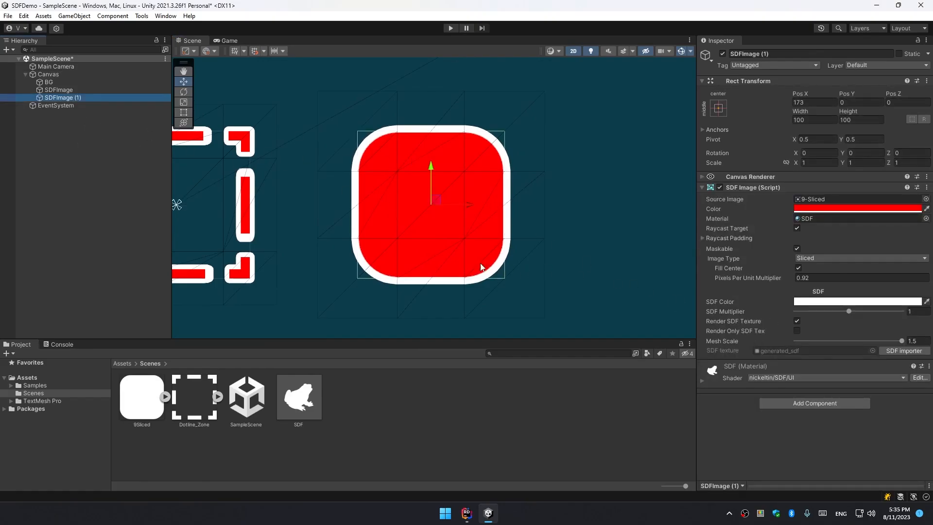
Widen the 9-sliced image with the Rect tool to about 302 units.
scroll(481, 267, down, 2)
key(t)
drag(496, 209, 595, 210)
middle_drag(596, 214, 502, 187)
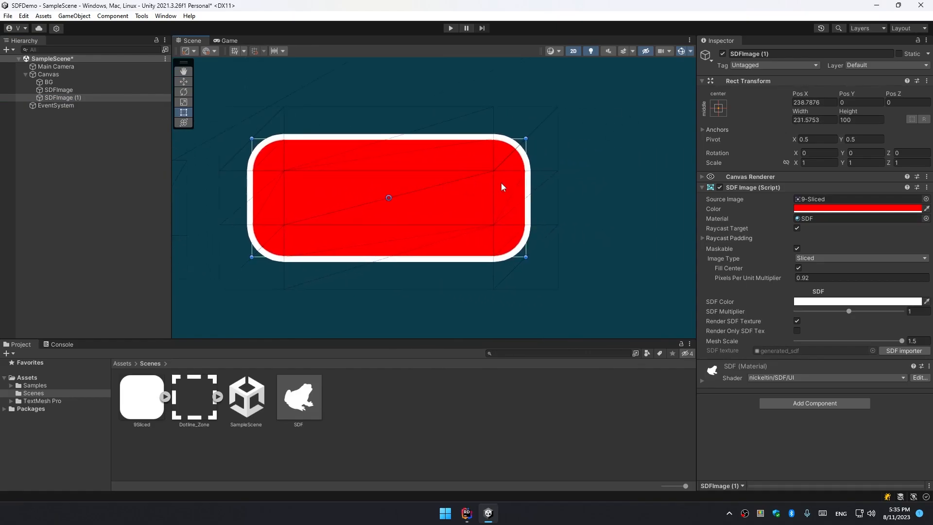
click(527, 187)
click(526, 182)
drag(526, 192, 552, 189)
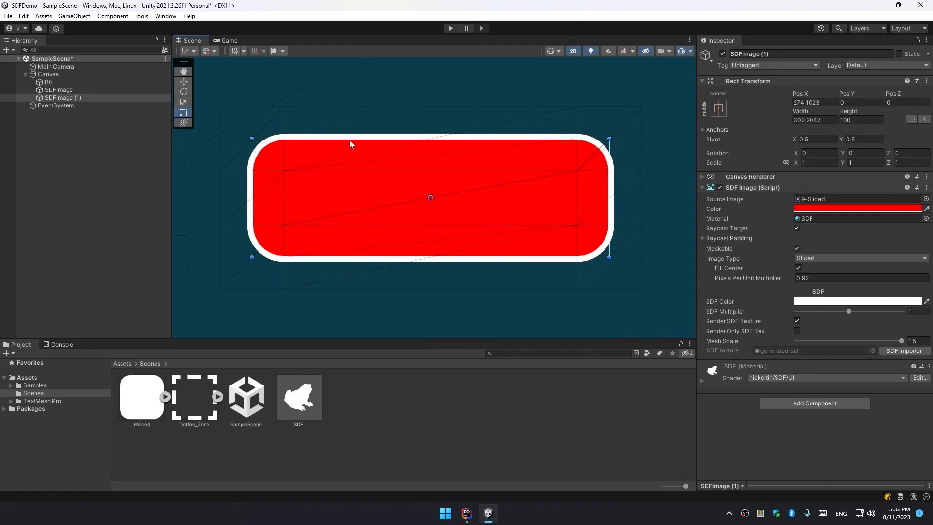
Increase the 9-sliced image's height to about 190 units.
scroll(377, 253, down, 1)
drag(380, 260, 383, 333)
middle_drag(402, 298, 418, 218)
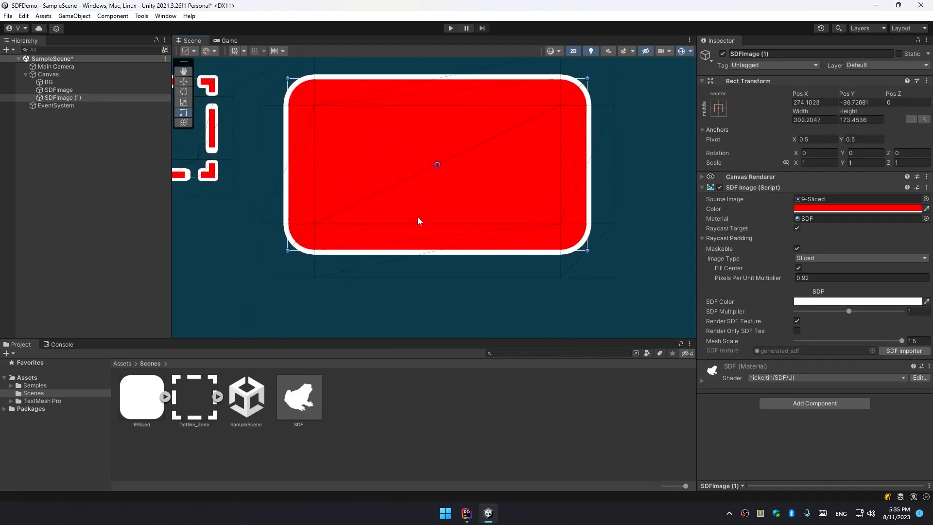
drag(408, 252, 395, 266)
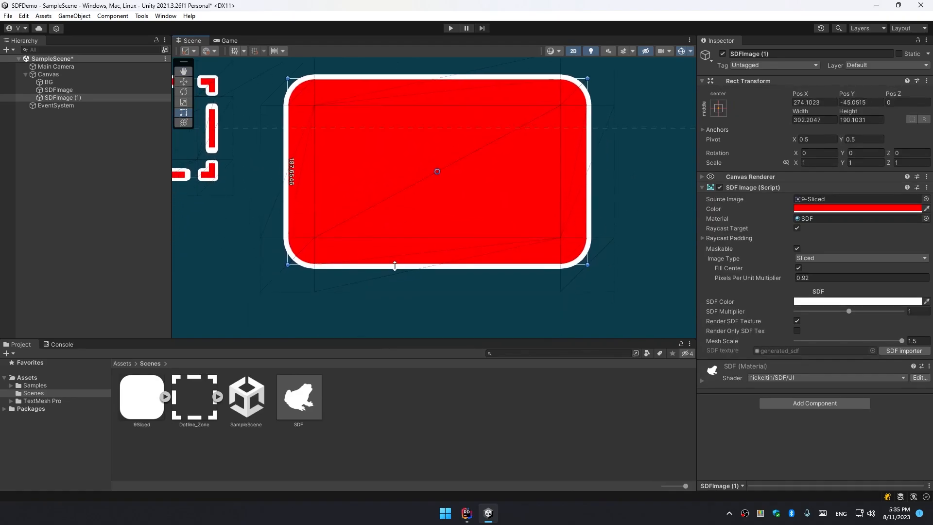
Assign the SDF 1 material copy to the 9-sliced image.
click(90, 99)
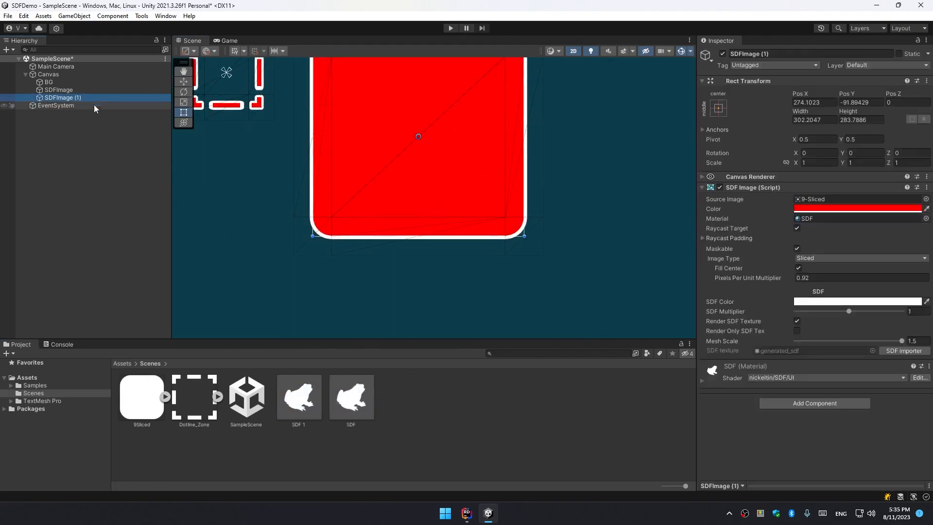
drag(298, 398, 812, 219)
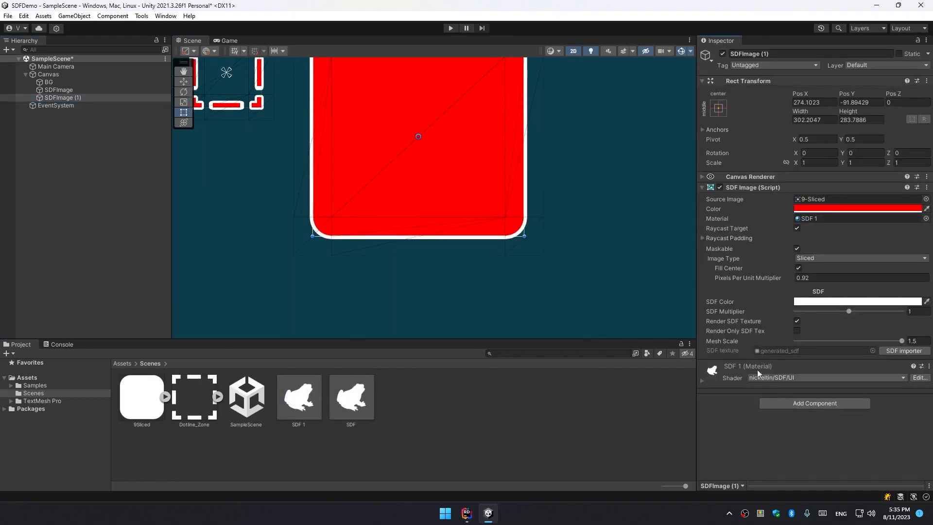
Set the SDF 1 material's main color to black, outline width to 0.08, and enable the underlay.
click(757, 368)
scroll(774, 394, down, 3)
click(797, 404)
scroll(772, 393, down, 2)
drag(807, 402, 801, 402)
mouse_move(807, 393)
mouse_down()
mouse_move(818, 393)
mouse_move(808, 393)
mouse_up()
click(797, 432)
scroll(807, 412, down, 3)
click(833, 285)
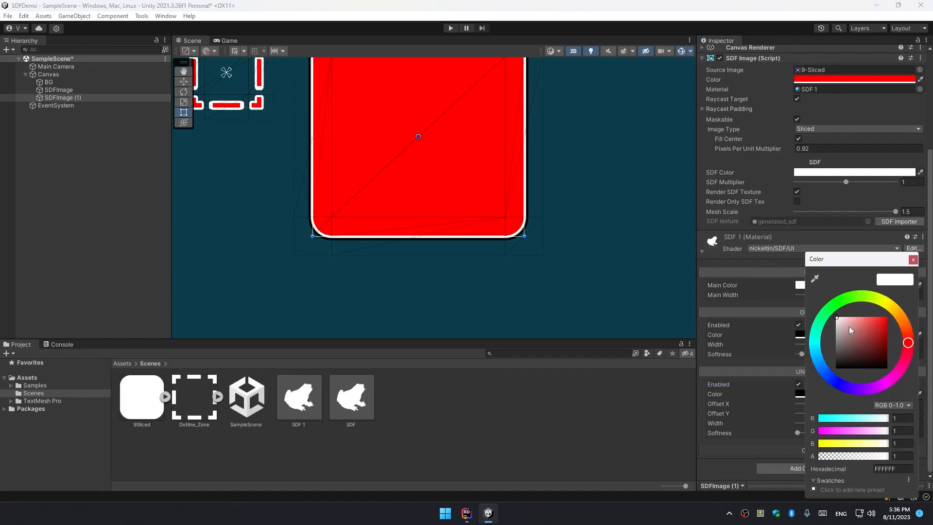
click(923, 259)
drag(849, 325, 803, 295)
click(840, 334)
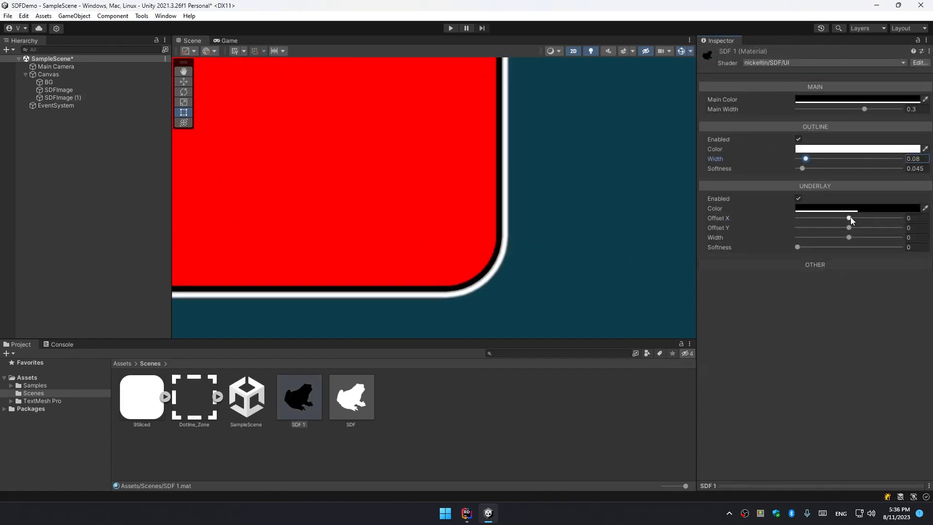
Adjust the underlay to offset about 0.042 X and -0.033 Y, width 0.038, softness 0.169.
drag(850, 217, 815, 249)
scroll(441, 232, down, 6)
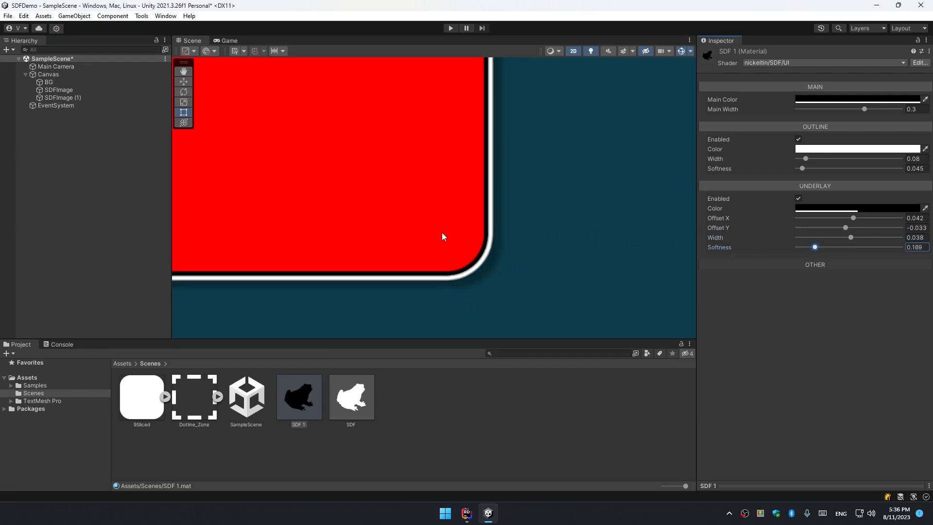
Set the 9-sliced image's Pixels Per Unit Multiplier to about 0.34.
click(58, 98)
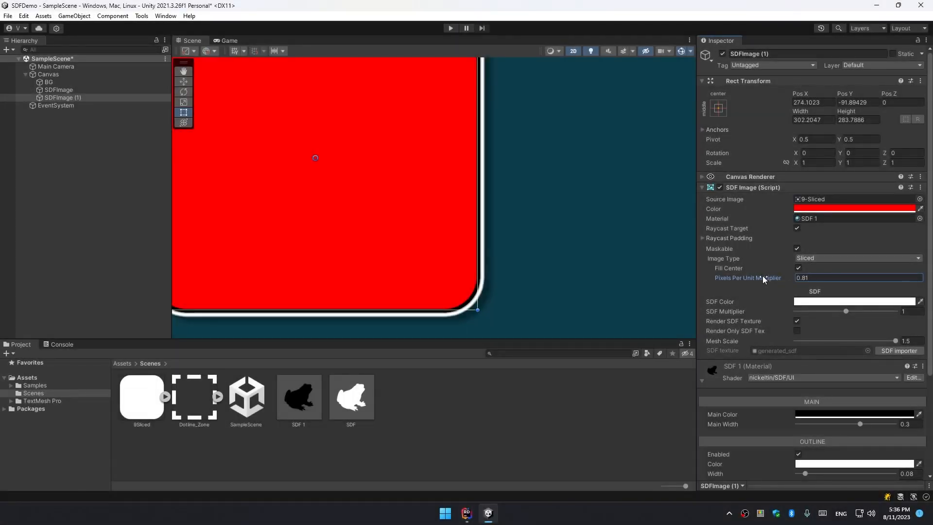
drag(762, 275, 753, 274)
scroll(552, 262, down, 3)
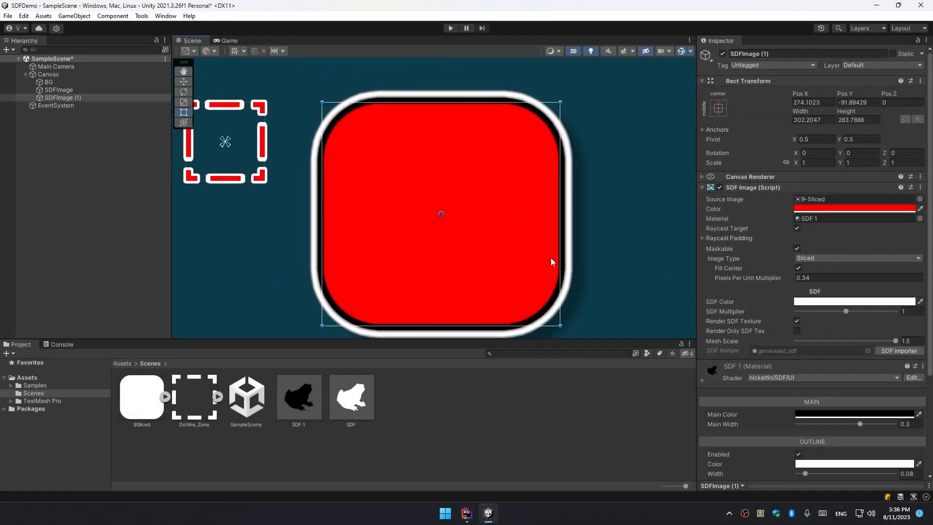
Resize the 9-sliced image to about 319 by 299 units.
scroll(552, 262, down, 7)
middle_drag(553, 274, 467, 201)
drag(470, 204, 613, 282)
scroll(533, 210, down, 10)
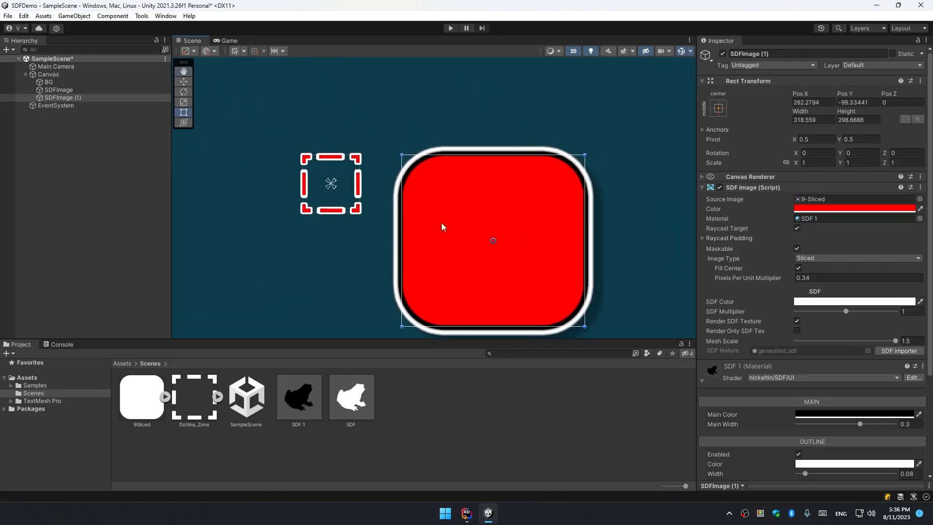
Move the dotted-frame image to the left, to about X -272.
click(78, 91)
middle_drag(369, 209, 394, 156)
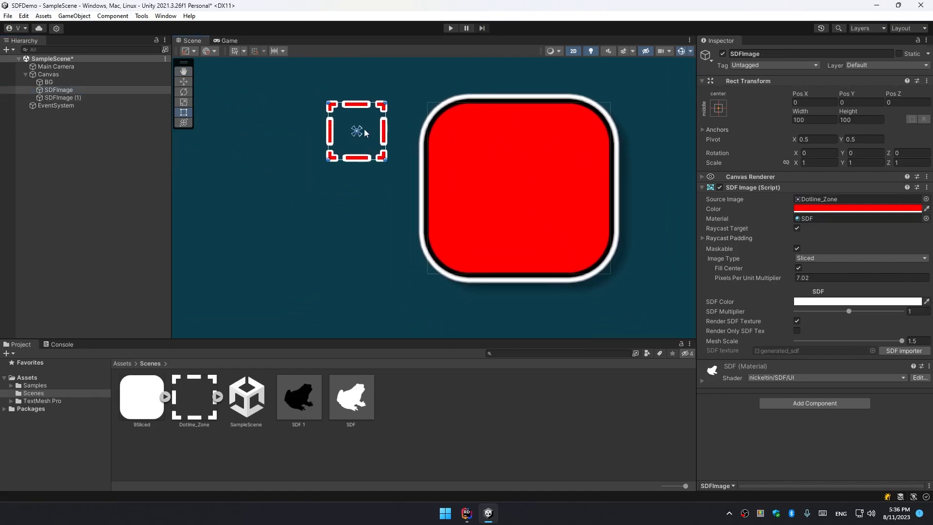
drag(363, 133, 198, 131)
middle_drag(250, 156, 423, 173)
scroll(384, 162, up, 2)
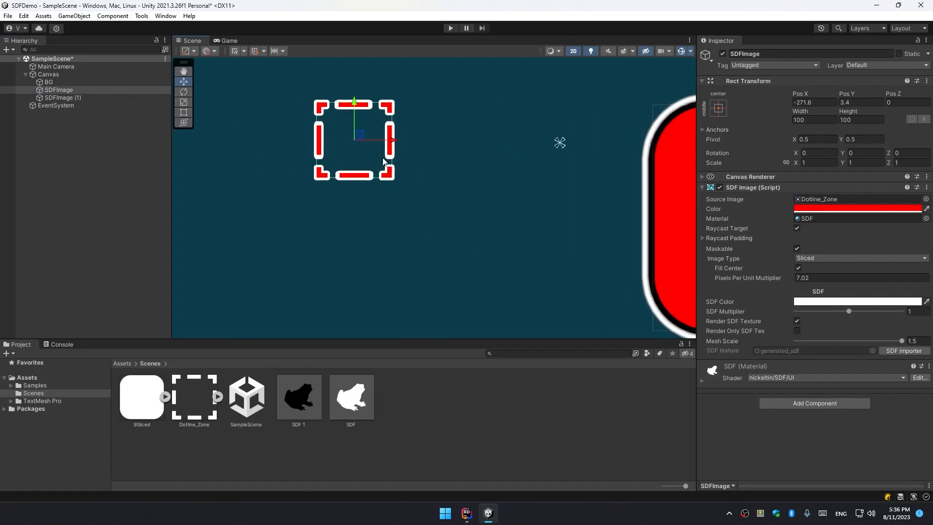
Resize the dotted-frame image to about 284 by 299 units.
drag(388, 177, 531, 328)
middle_drag(526, 280, 490, 219)
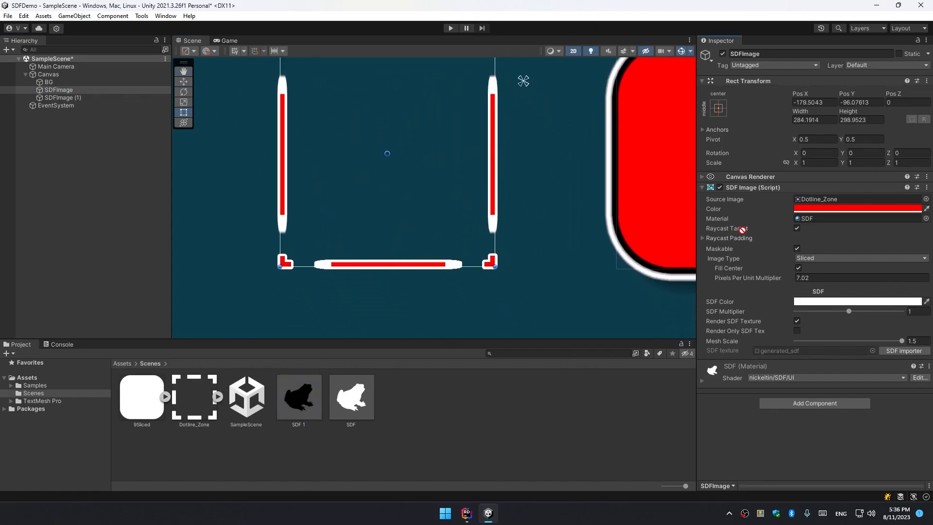
Assign the SDF 1 material to the dotted-frame image.
drag(742, 229, 821, 218)
scroll(493, 206, up, 2)
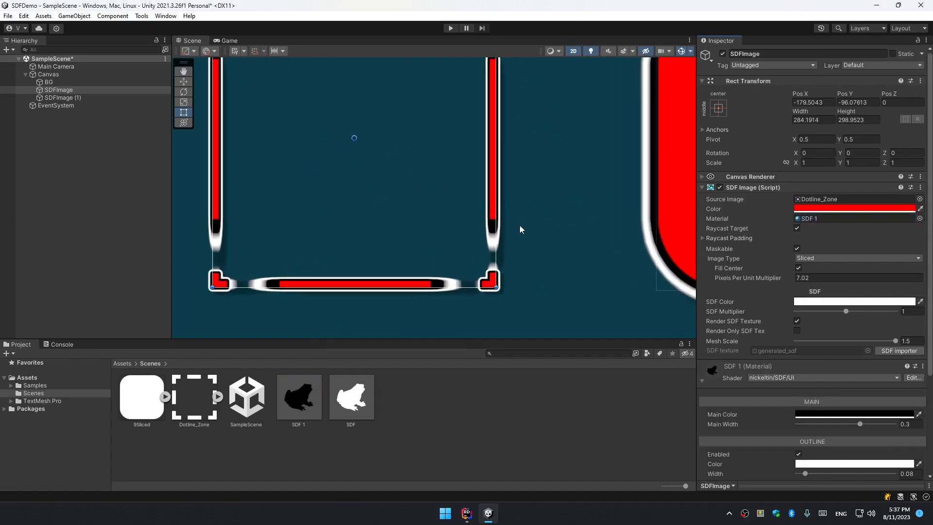
Inspect the dotted frame's corners and edges with the new material up close.
scroll(520, 227, up, 4)
scroll(490, 246, down, 8)
middle_drag(501, 183, 528, 285)
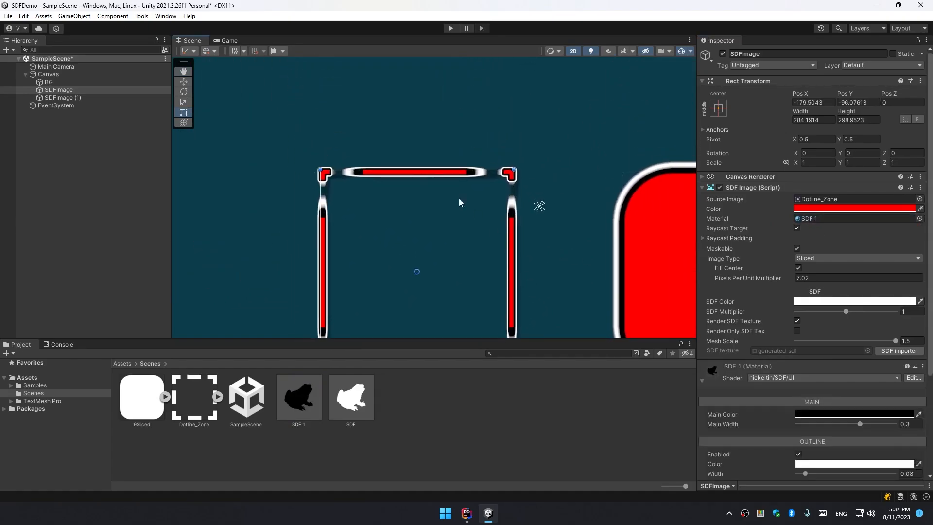
scroll(387, 182, up, 3)
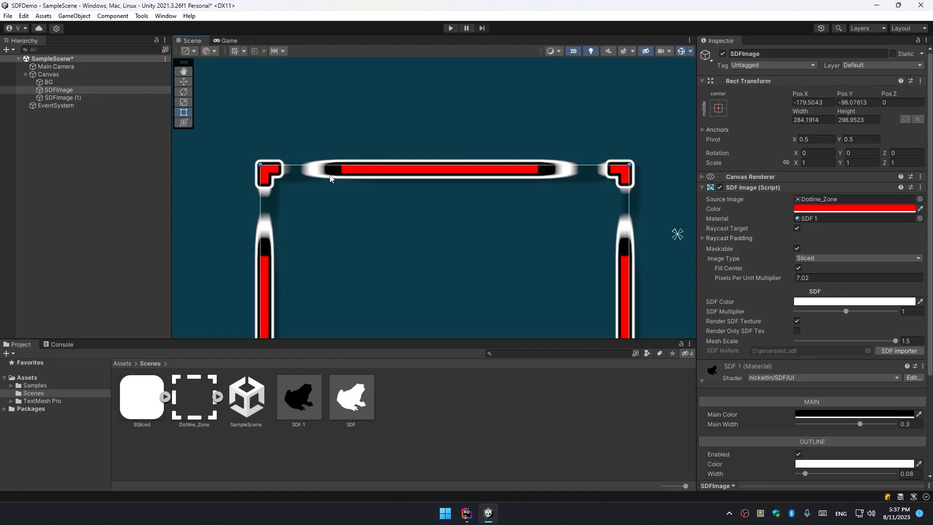
scroll(373, 200, down, 3)
middle_drag(518, 196, 259, 173)
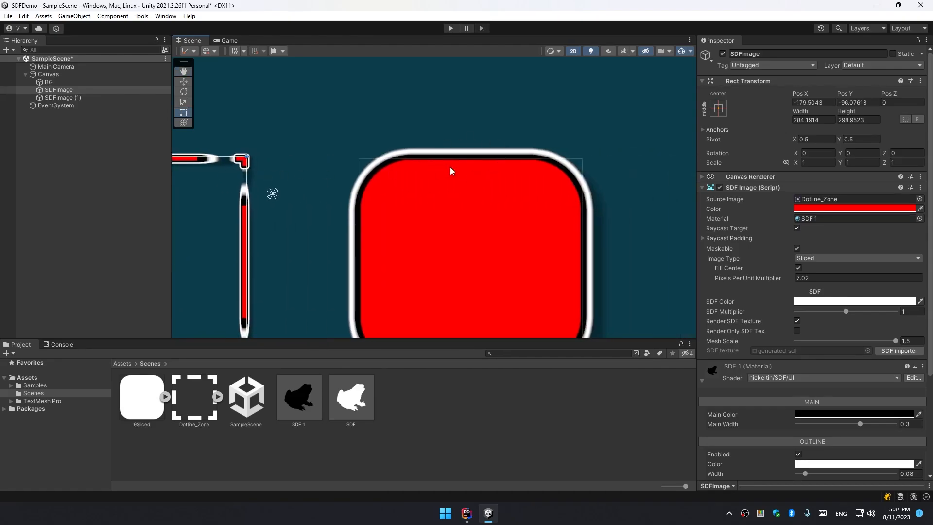
Change the dotted-frame image's Image Type to Tiled.
key(f)
click(820, 258)
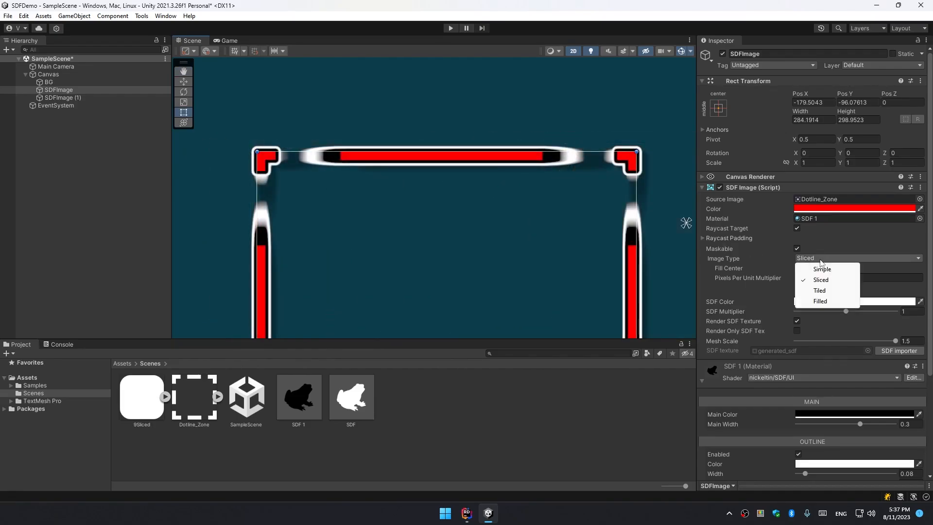
click(818, 290)
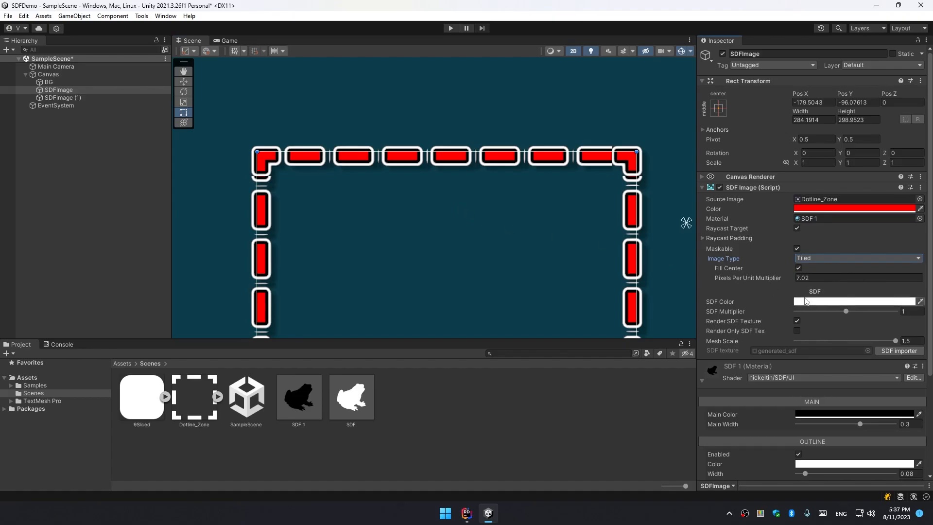
Set the dotted-frame image's Pixels Per Unit Multiplier to about 7.68.
drag(765, 281, 778, 279)
scroll(387, 209, up, 8)
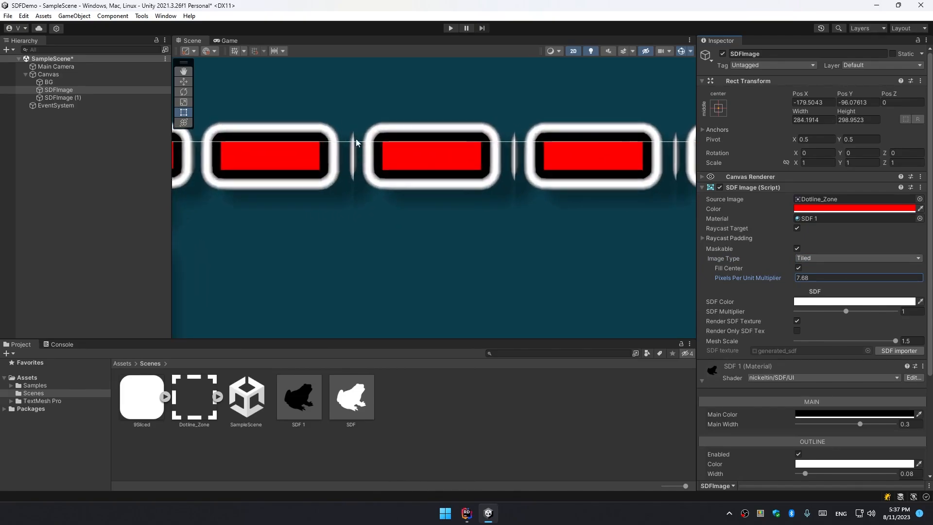
scroll(364, 160, down, 3)
Switch the scene shading mode to Shaded Wireframe.
click(553, 51)
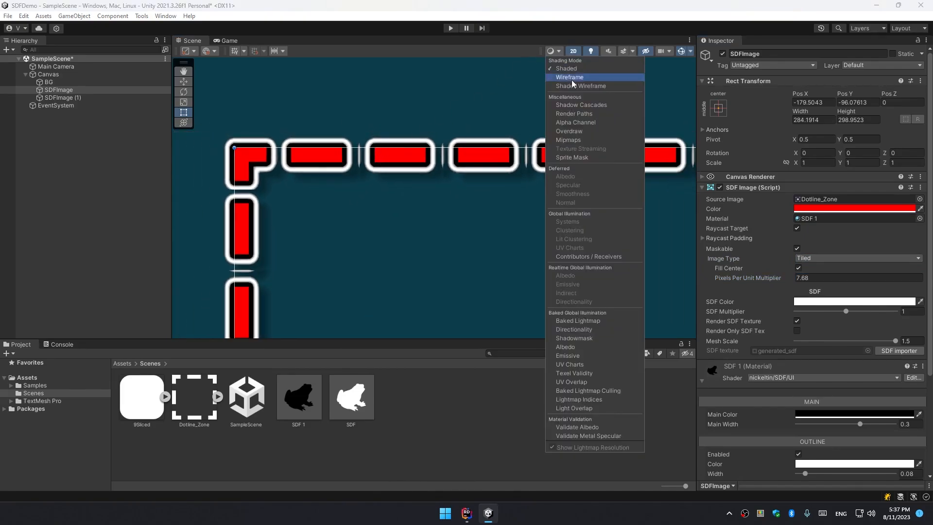
click(580, 86)
scroll(370, 157, up, 2)
Open the Dotline_Zone sprite in the Sprite Editor and set its left border to 136.
key(t)
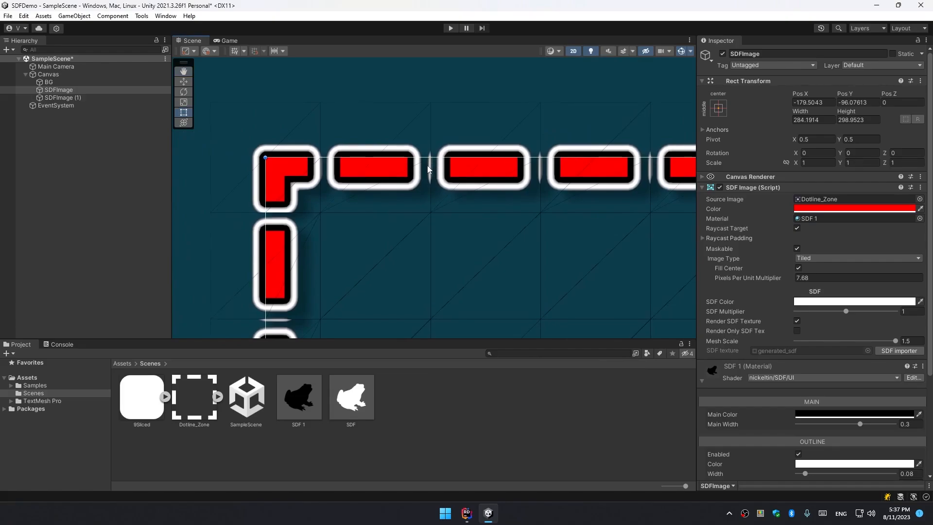
click(184, 383)
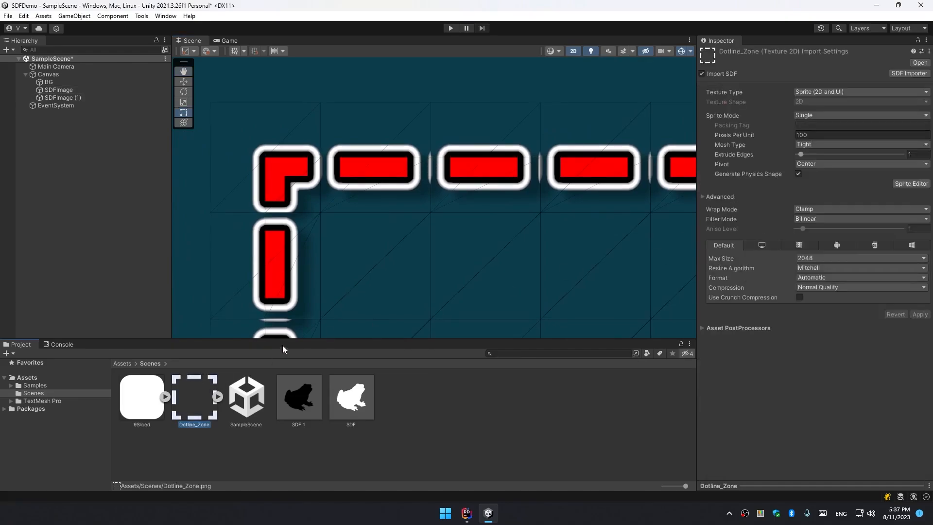
click(905, 183)
drag(566, 99, 593, 99)
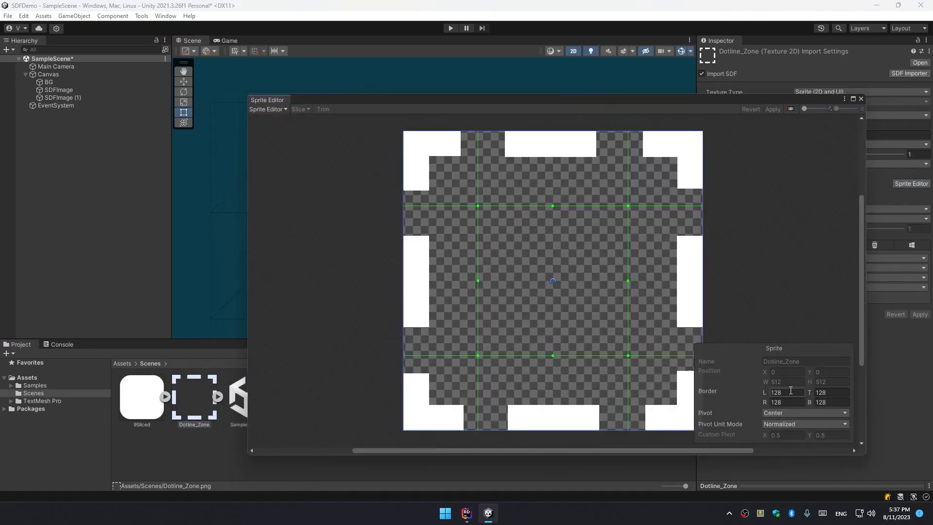
text(148)
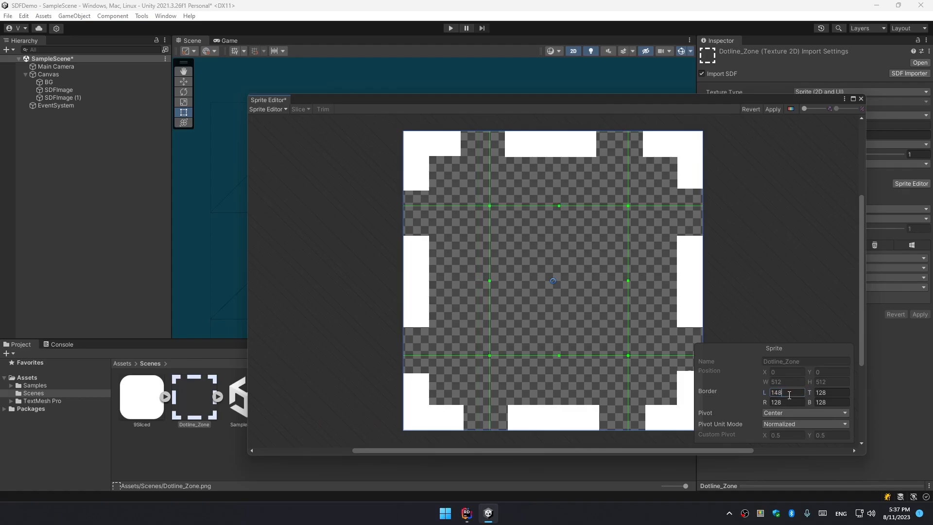
drag(488, 277, 482, 275)
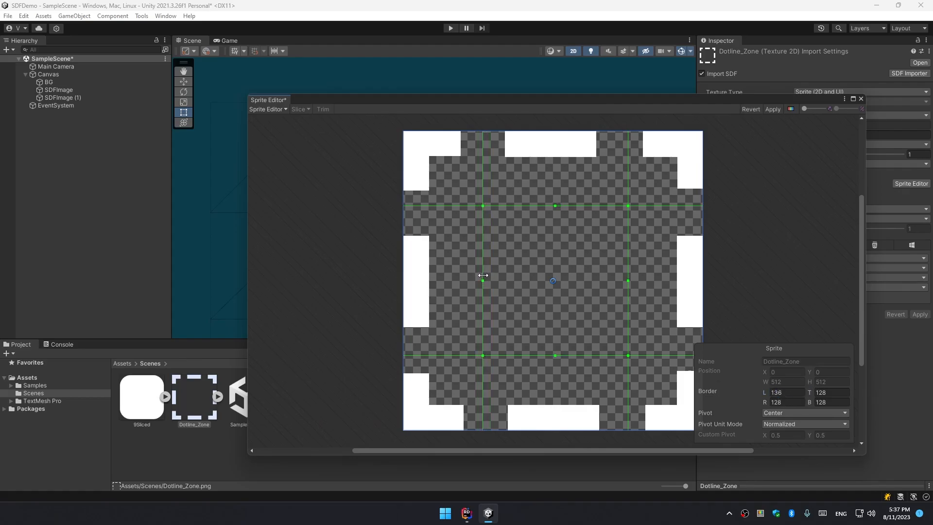
Copy the 136 border value into the right, top and bottom borders and apply the sprite changes.
click(784, 392)
click(793, 402)
text(136)
click(836, 392)
key(ctrl+v)
click(833, 402)
key(ctrl+v)
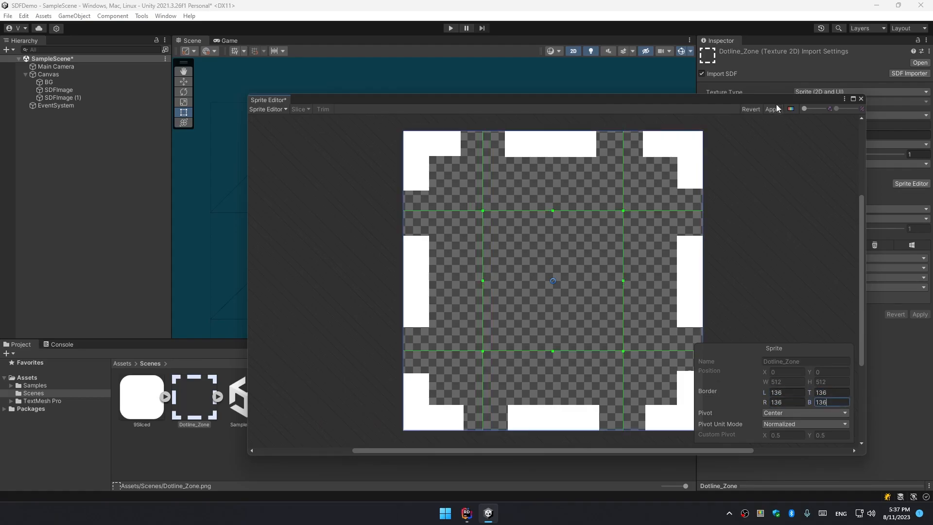
click(777, 108)
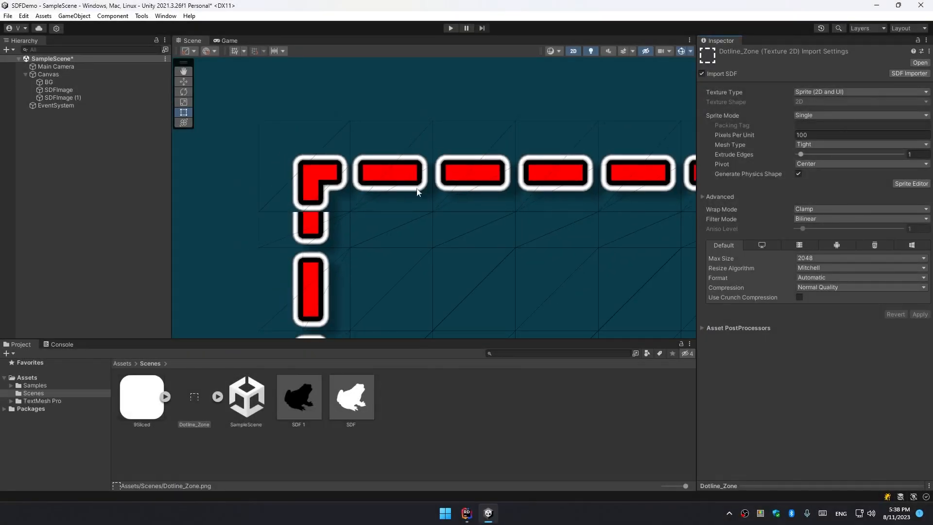
Select the dotted-frame image and set its Pixels Per Unit Multiplier to 7.2.
middle_drag(575, 207, 491, 180)
scroll(348, 183, down, 6)
scroll(348, 168, up, 6)
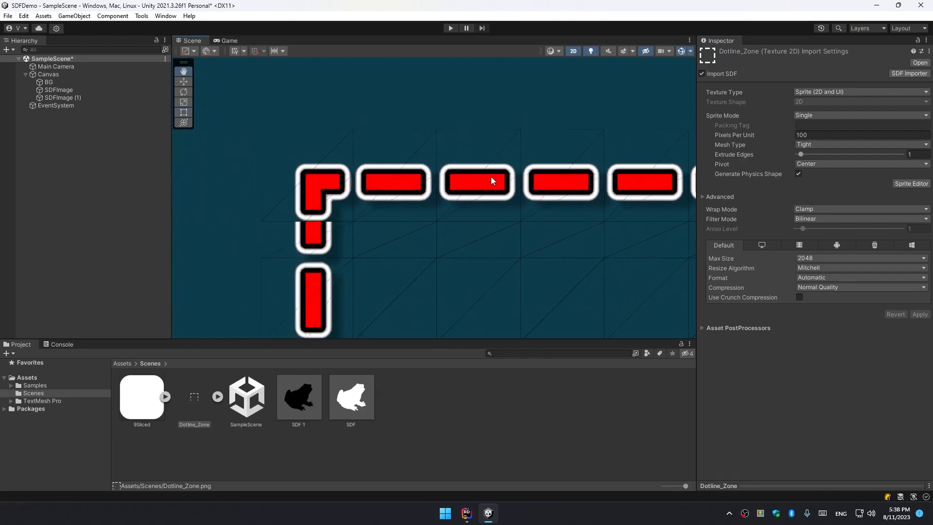
scroll(305, 184, up, 1)
click(51, 92)
scroll(357, 193, down, 6)
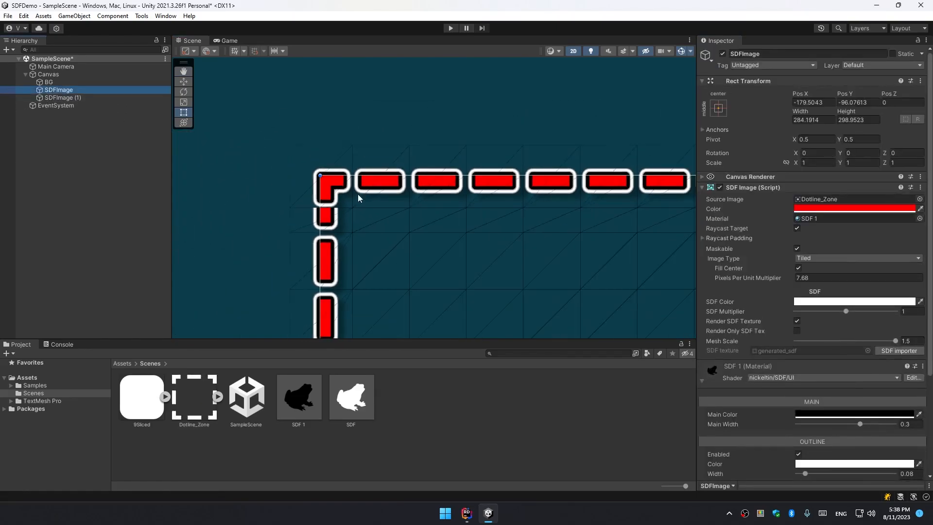
middle_drag(407, 218, 346, 159)
scroll(349, 163, down, 3)
drag(780, 283, 772, 278)
Resize the dotted-frame image to about 270 by 271 units.
scroll(515, 273, down, 2)
scroll(515, 272, down, 1)
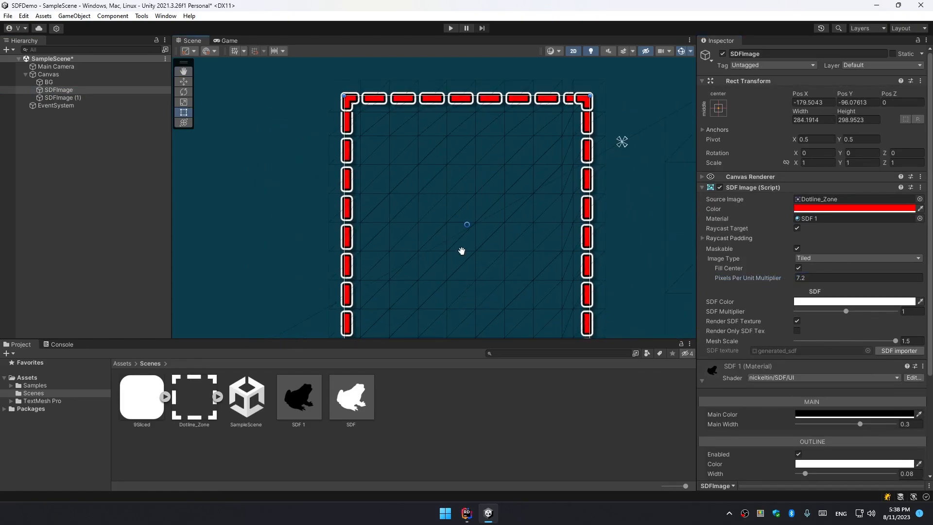
drag(448, 302, 449, 285)
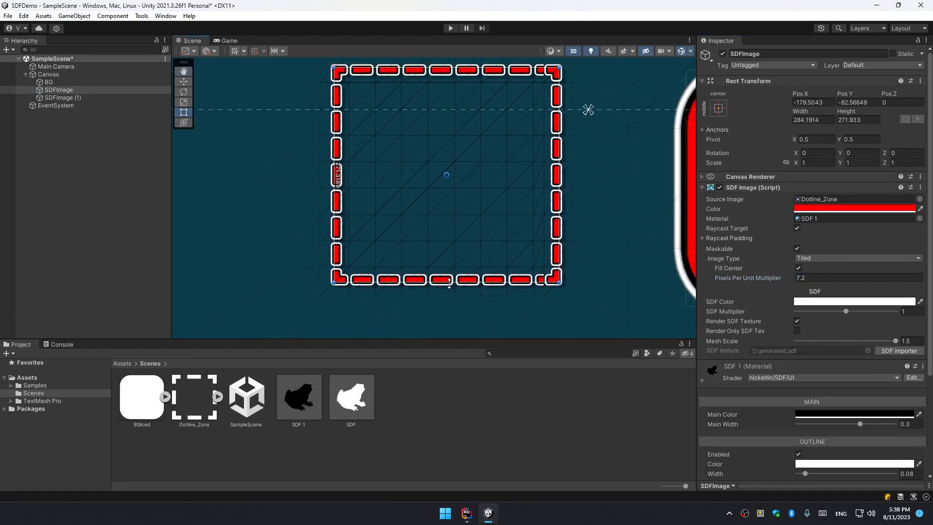
drag(564, 251, 552, 252)
scroll(459, 249, up, 2)
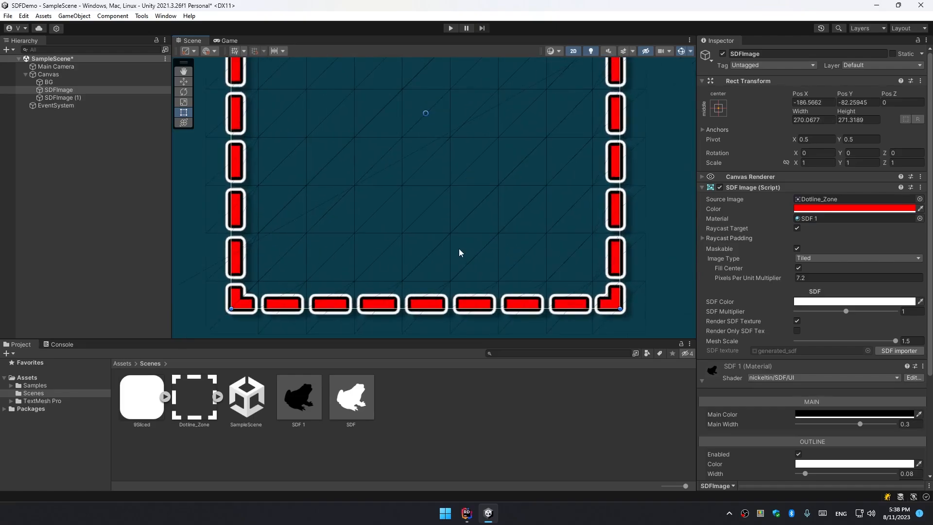
Switch the scene shading mode back to Shaded.
scroll(496, 275, down, 4)
click(552, 50)
click(562, 68)
Compare the dotted frame with Render SDF Texture turned off and back on.
scroll(488, 185, down, 3)
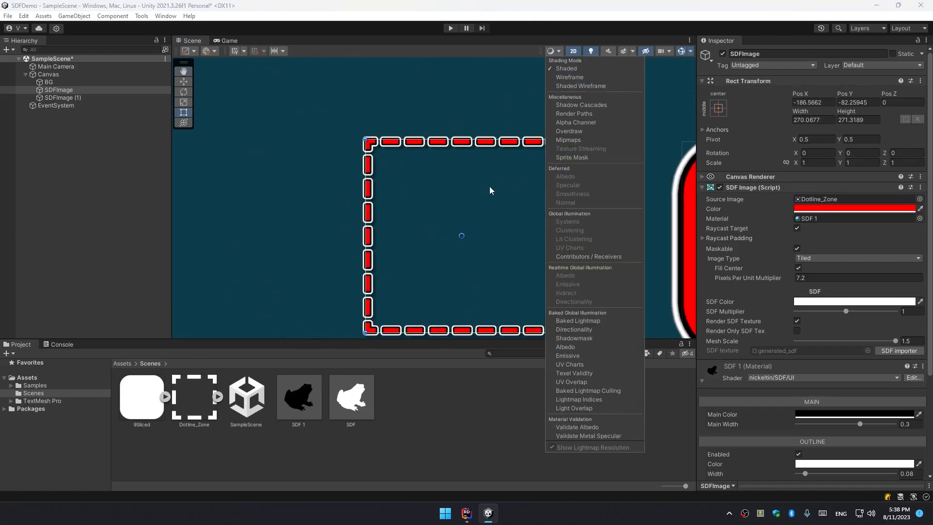
middle_drag(552, 180, 470, 146)
scroll(443, 139, up, 4)
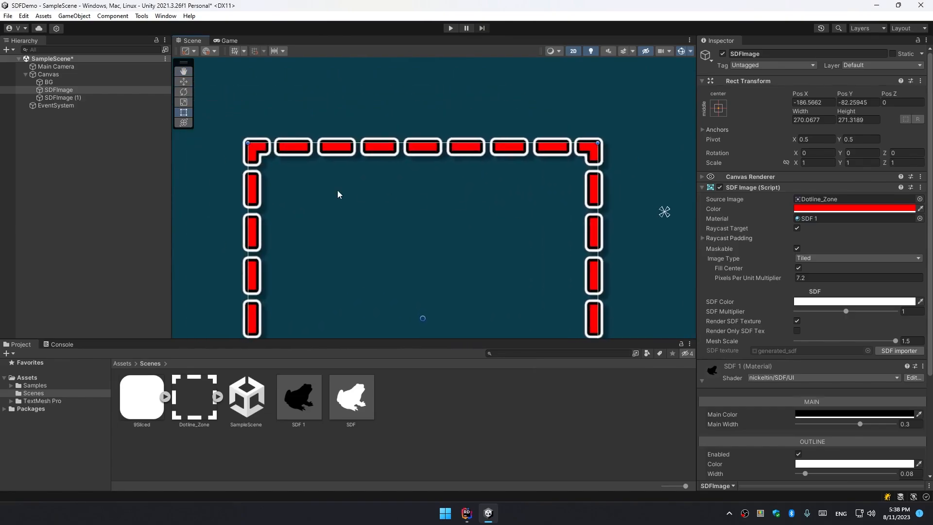
middle_drag(508, 234, 512, 210)
scroll(595, 221, up, 8)
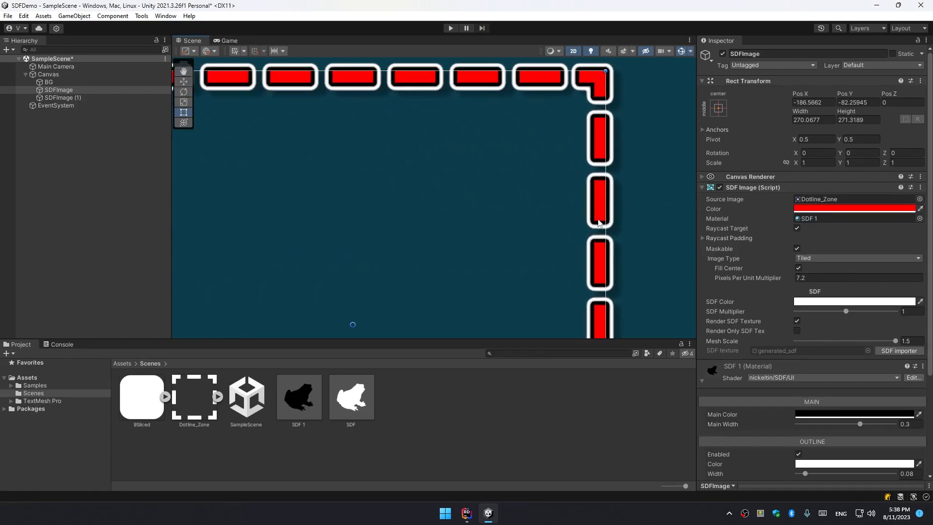
click(797, 321)
scroll(545, 238, down, 2)
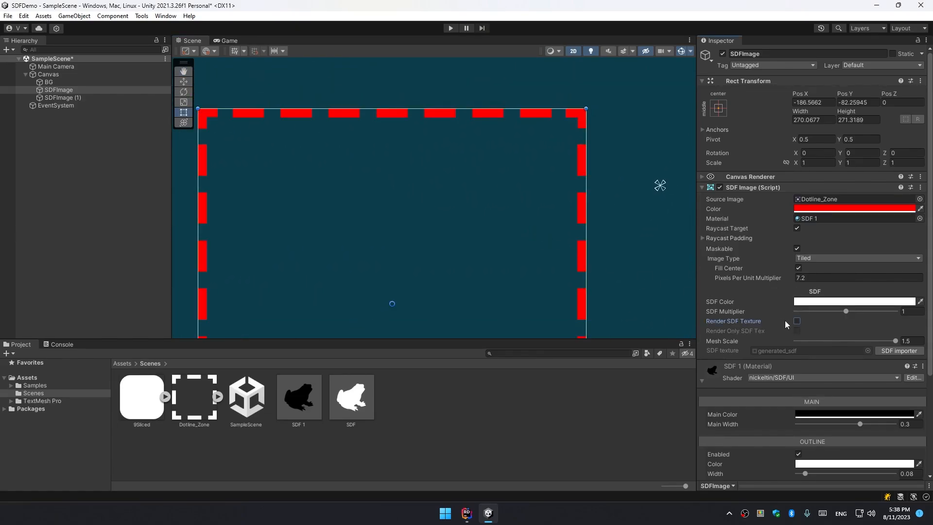
click(797, 321)
Switch the scene shading mode to Shaded Wireframe.
middle_drag(410, 154, 514, 182)
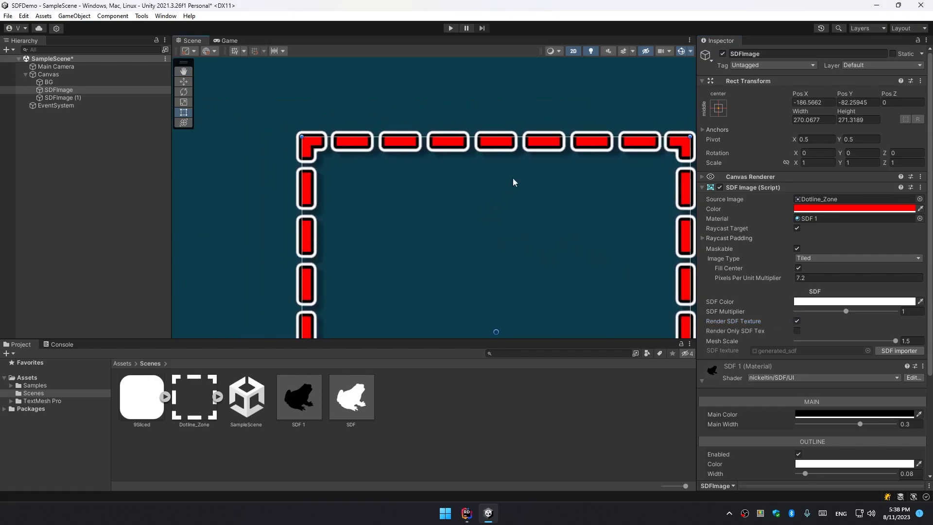
click(553, 51)
scroll(333, 126, up, 3)
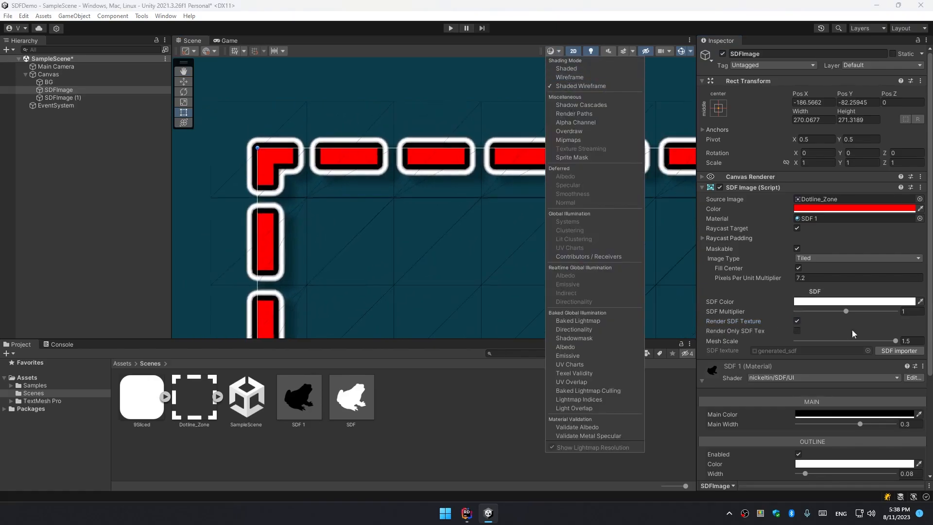
Resize the dotted-frame image to about 105 by 104 units.
mouse_move(852, 340)
mouse_down()
mouse_move(882, 343)
mouse_move(800, 348)
mouse_move(898, 350)
mouse_move(756, 348)
mouse_move(896, 348)
mouse_up()
scroll(534, 277, down, 1)
middle_drag(495, 260, 411, 161)
Turn off Fill Center on the dotted-frame image.
click(797, 268)
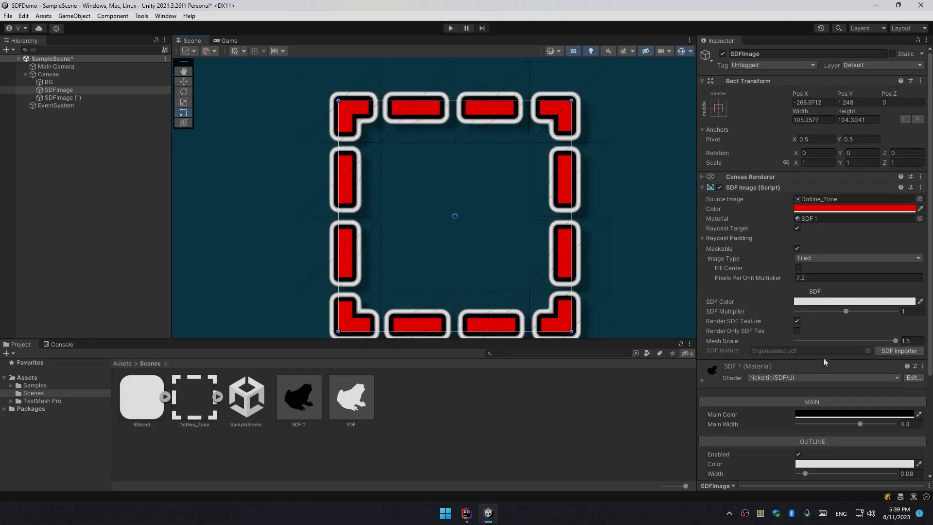
scroll(806, 345, down, 3)
mouse_move(860, 294)
mouse_down()
mouse_move(844, 295)
mouse_move(860, 296)
mouse_up()
Try setting the underlay's Offset Y to about -0.244, then undo it.
drag(846, 413, 823, 407)
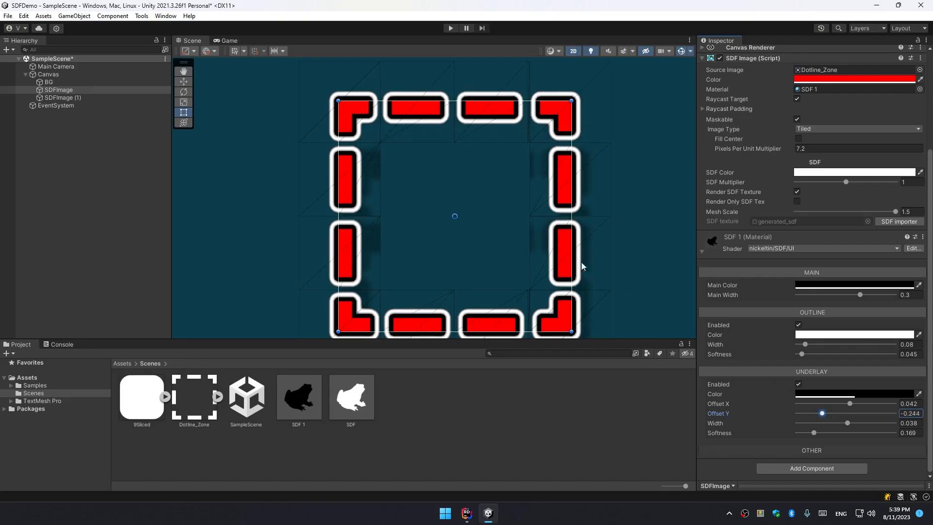
key(ctrl+z)
scroll(542, 224, down, 2)
middle_drag(543, 208, 518, 195)
scroll(518, 194, up, 1)
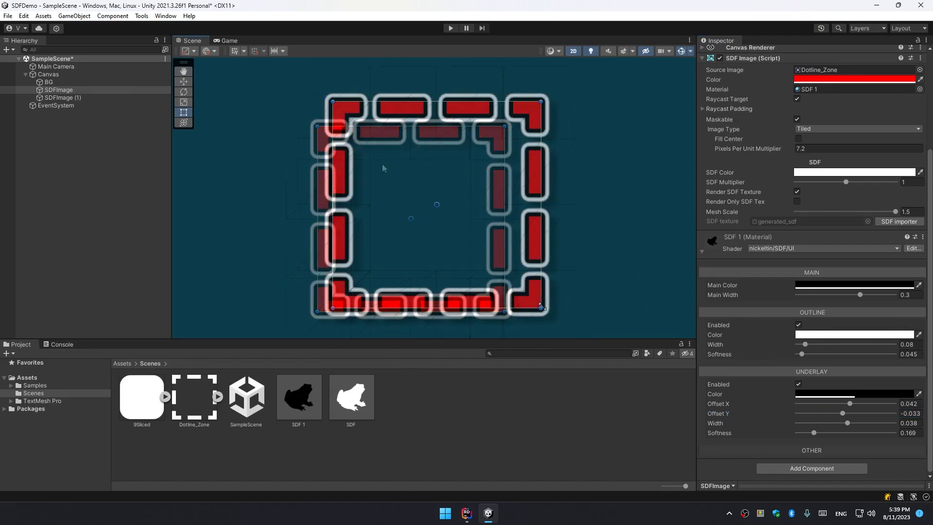
Shrink the dotted-frame image to about 37 units across.
drag(542, 308, 408, 175)
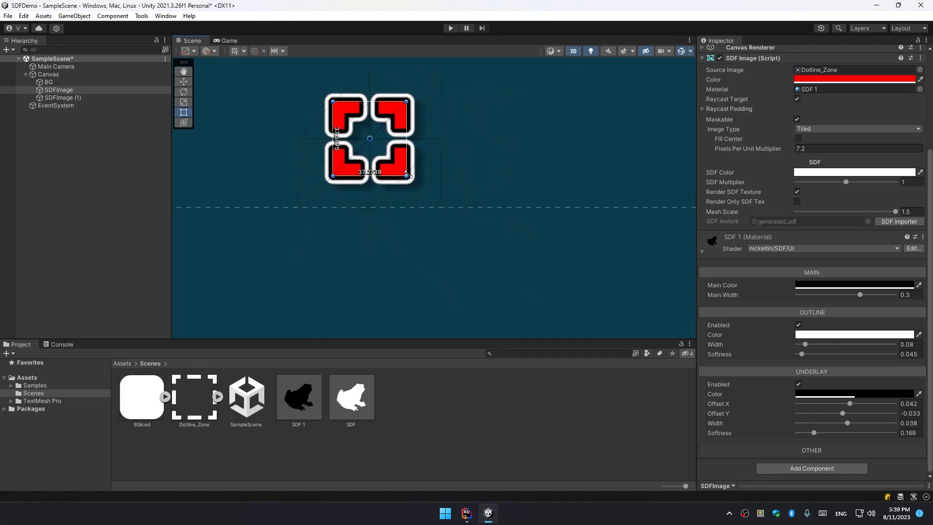
scroll(372, 141, up, 1)
scroll(371, 140, up, 2)
mouse_move(426, 136)
mouse_down()
mouse_move(384, 134)
mouse_move(505, 130)
mouse_move(426, 129)
mouse_up()
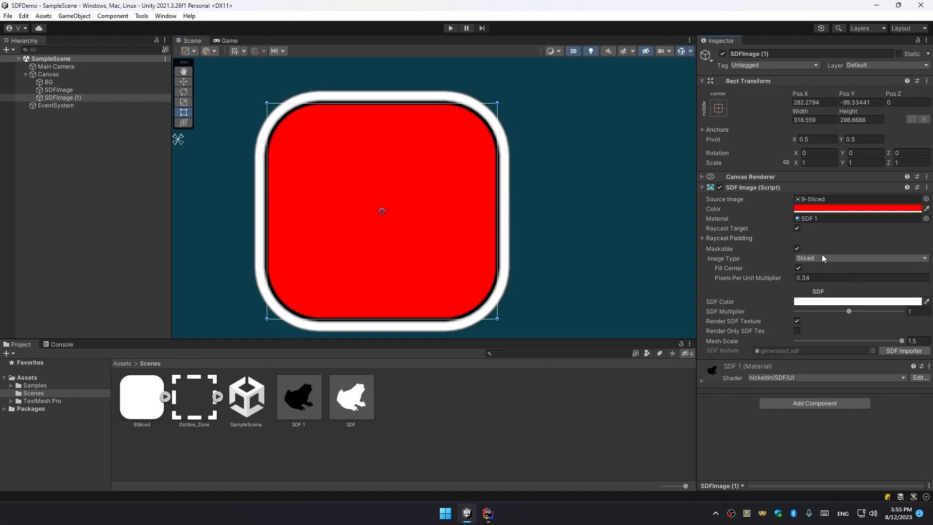
Set the rounded-box image's Image Type to Filled with the Radial 360 fill method and test the Fill Amount.
click(823, 258)
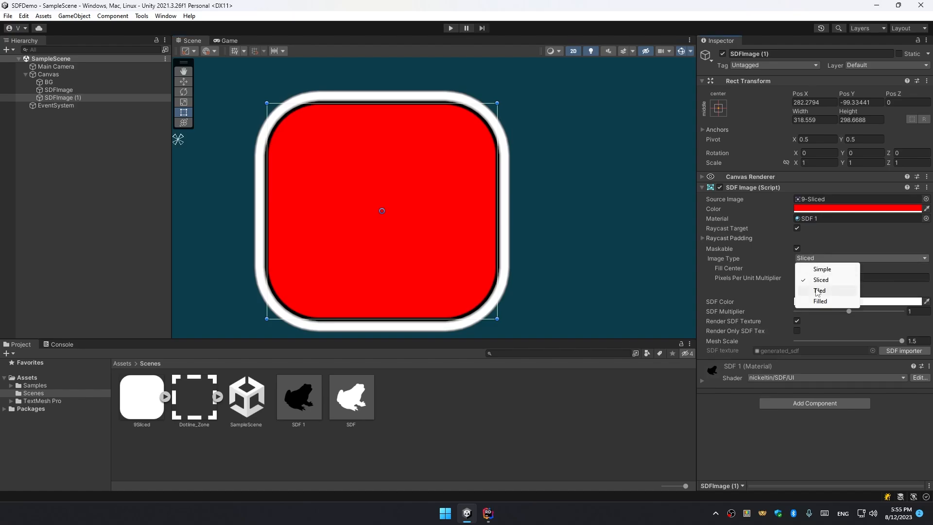
click(819, 301)
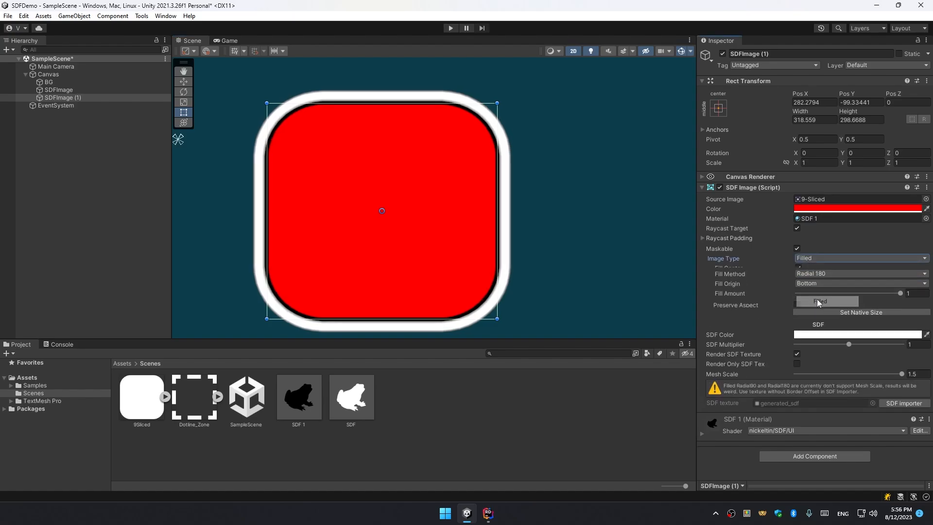
click(840, 267)
click(834, 321)
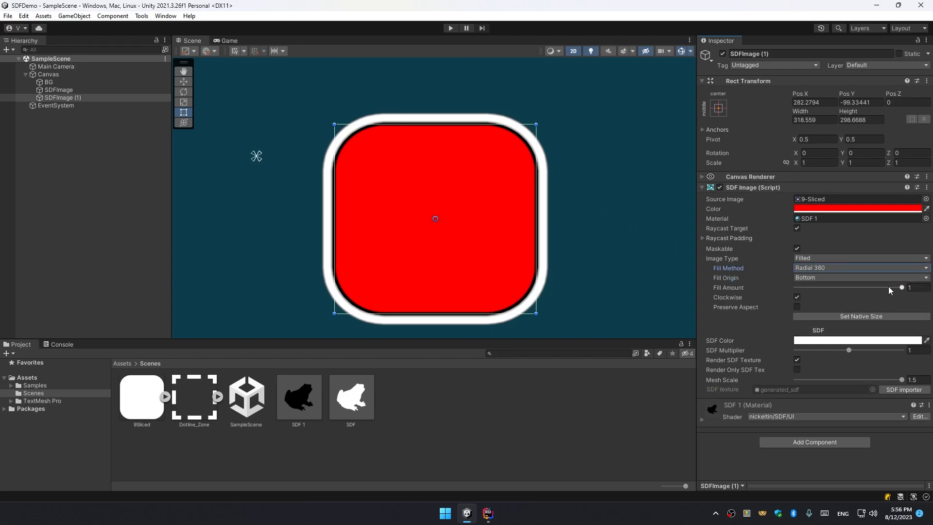
mouse_move(889, 290)
mouse_down()
mouse_move(848, 290)
mouse_move(903, 290)
mouse_up()
Switch the Fill Method to Horizontal and scrub the Fill Amount, returning it to 1.
click(812, 267)
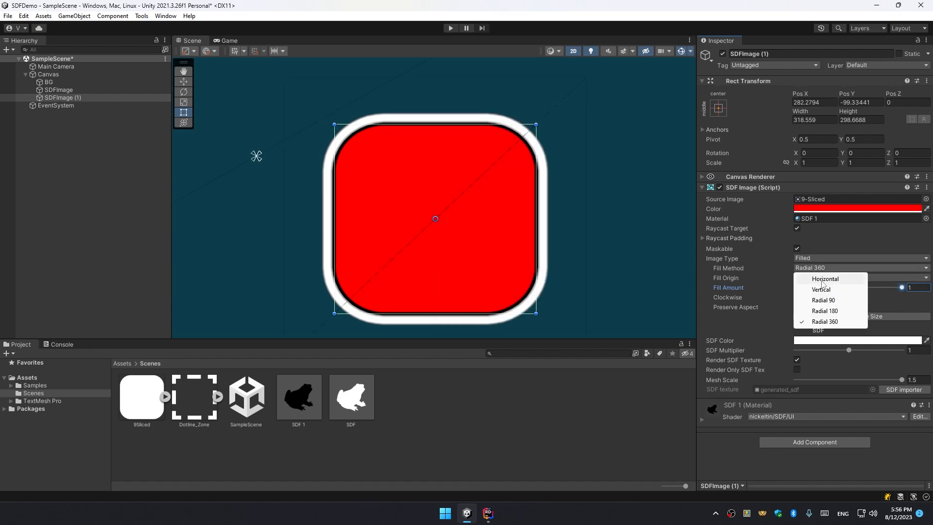
click(824, 279)
mouse_move(896, 290)
mouse_down()
mouse_move(794, 292)
mouse_move(902, 293)
mouse_up()
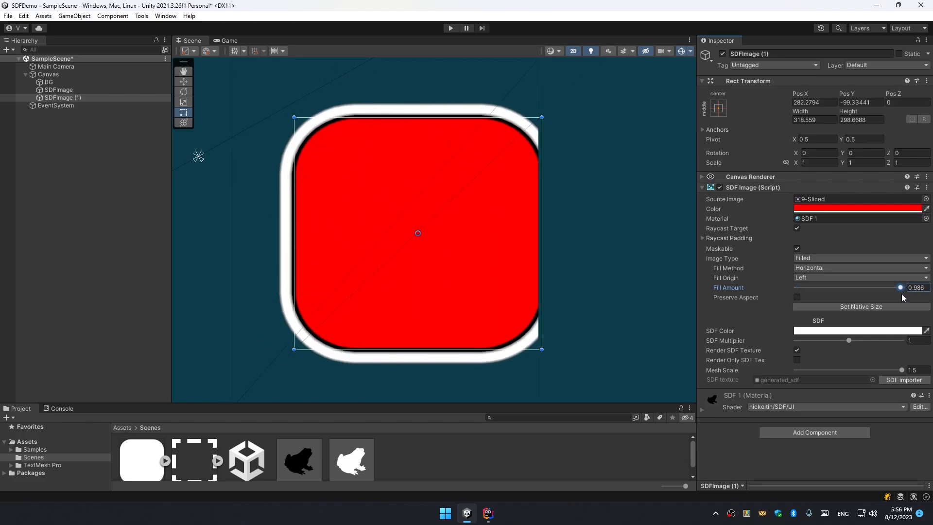
scroll(534, 218, up, 3)
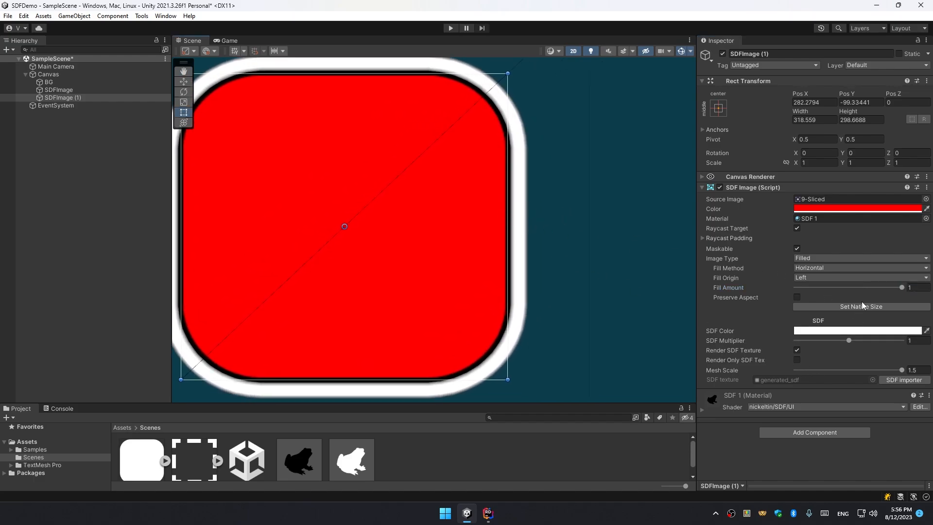
mouse_move(883, 290)
mouse_down()
mouse_move(909, 292)
mouse_move(896, 287)
mouse_up()
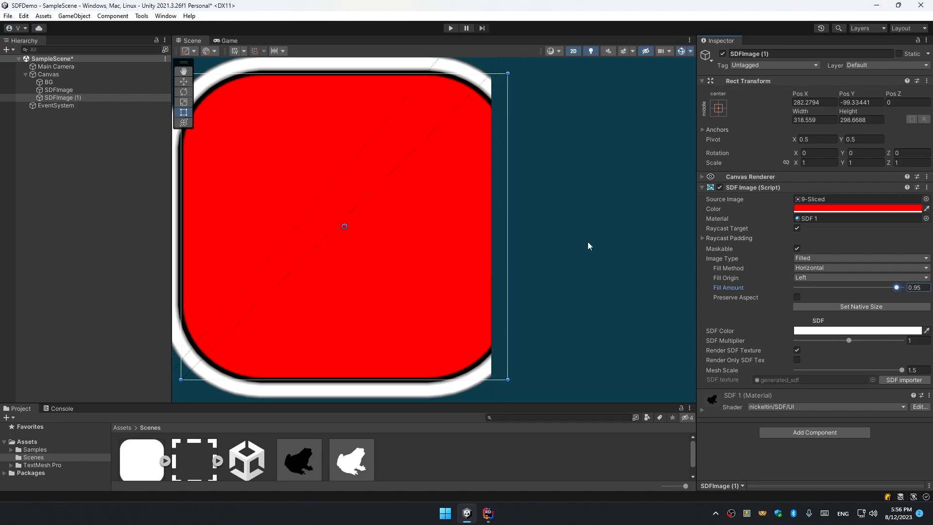
scroll(527, 230, down, 3)
middle_drag(527, 229, 610, 214)
mouse_move(897, 289)
mouse_down()
mouse_move(795, 295)
mouse_move(905, 291)
mouse_up()
scroll(670, 238, down, 2)
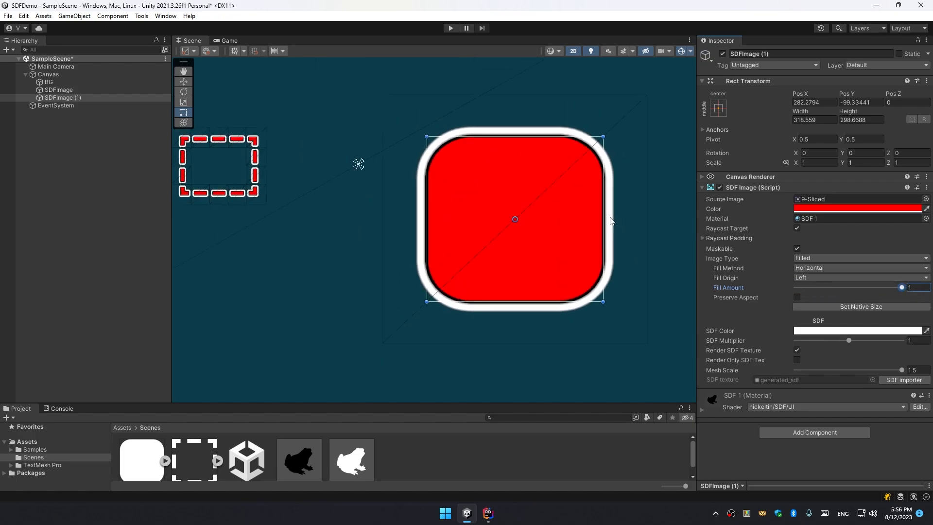
Switch the rounded box's Fill Method to Vertical and nudge its Fill Amount slider.
middle_drag(642, 228, 505, 210)
scroll(427, 204, down, 3)
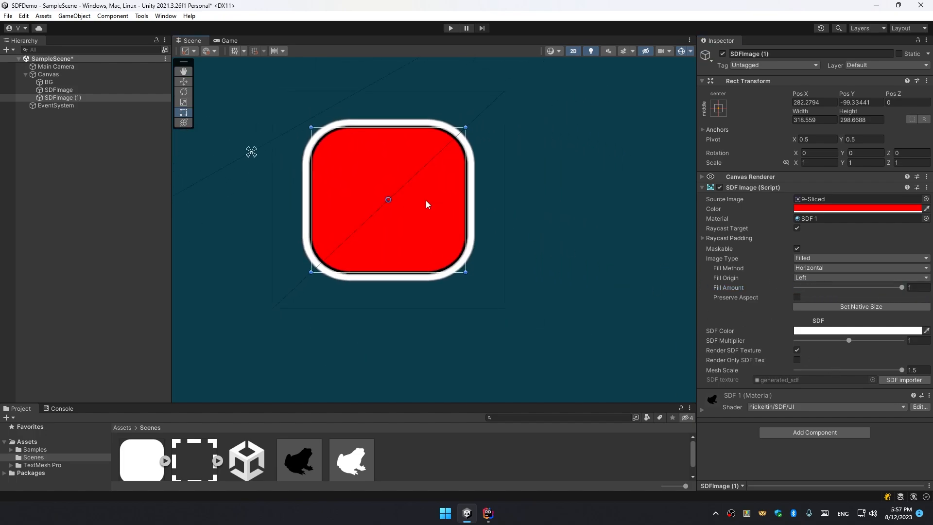
middle_drag(427, 204, 511, 260)
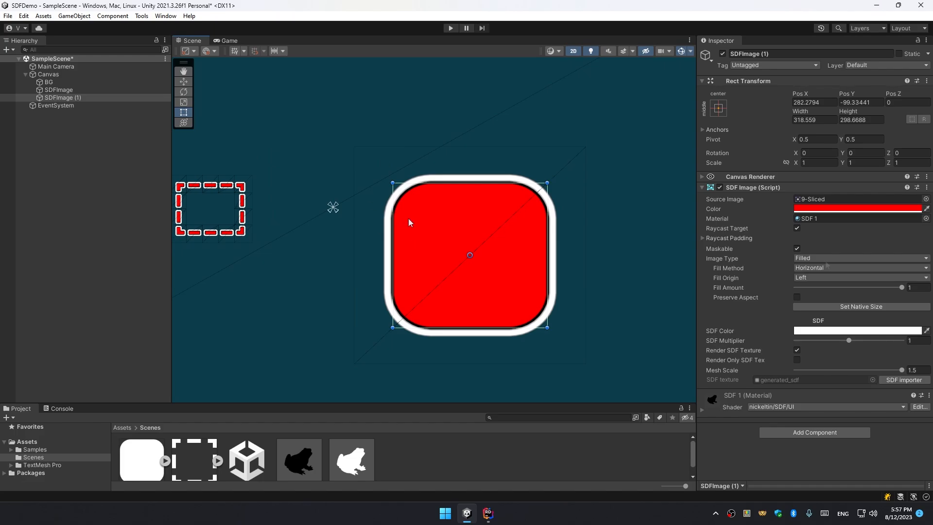
click(818, 269)
click(812, 287)
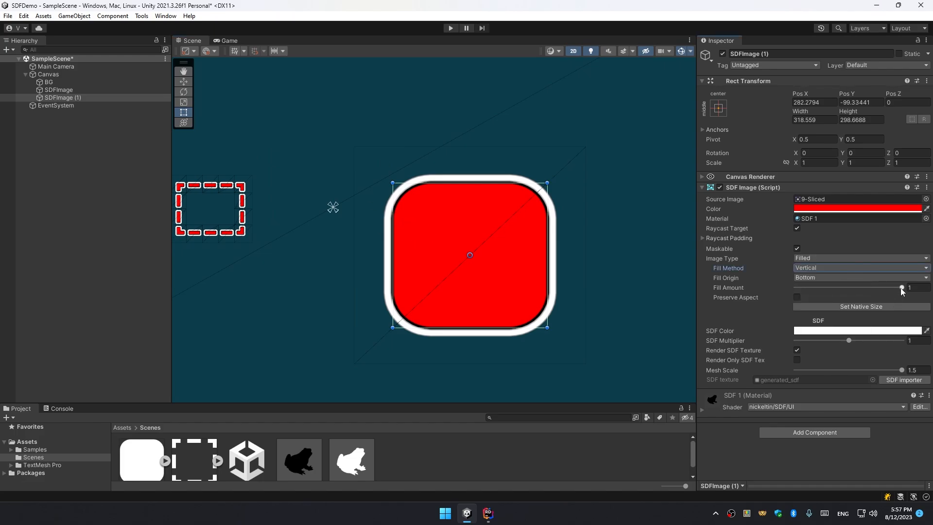
mouse_move(901, 288)
mouse_down()
mouse_move(869, 292)
mouse_move(903, 292)
mouse_up()
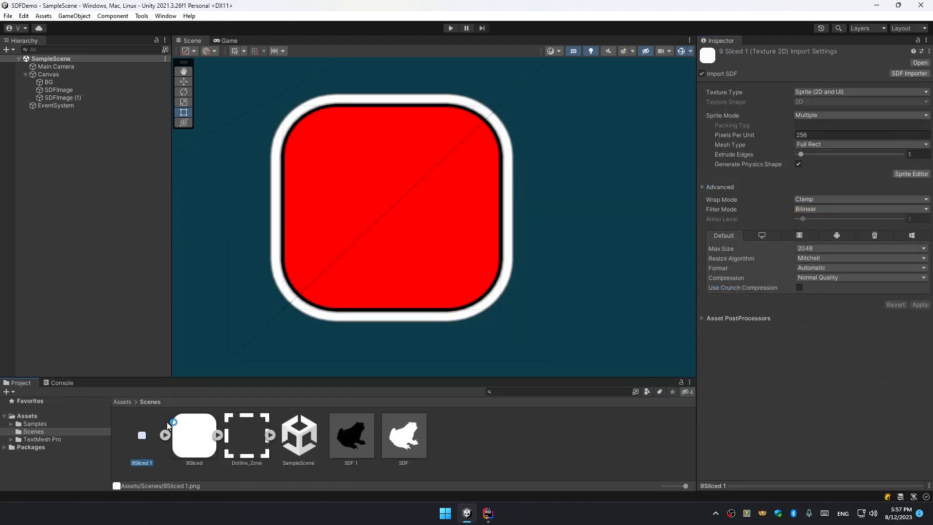
Rename the copy of the 9Sliced texture to 9Sliced_Offseted.
click(158, 471)
click(146, 444)
key(F2)
key(Right)
key(BackSpace)
key(BackSpace)
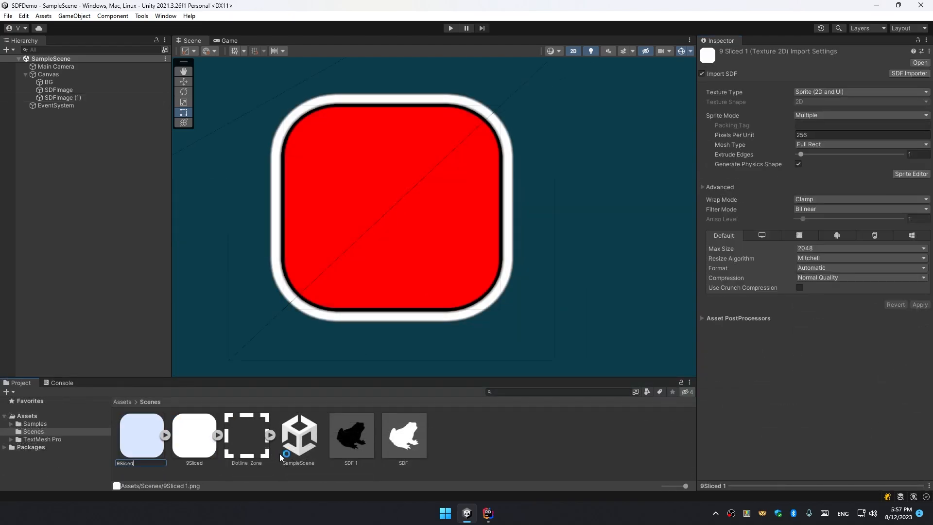
text(_Offseted)
key(Return)
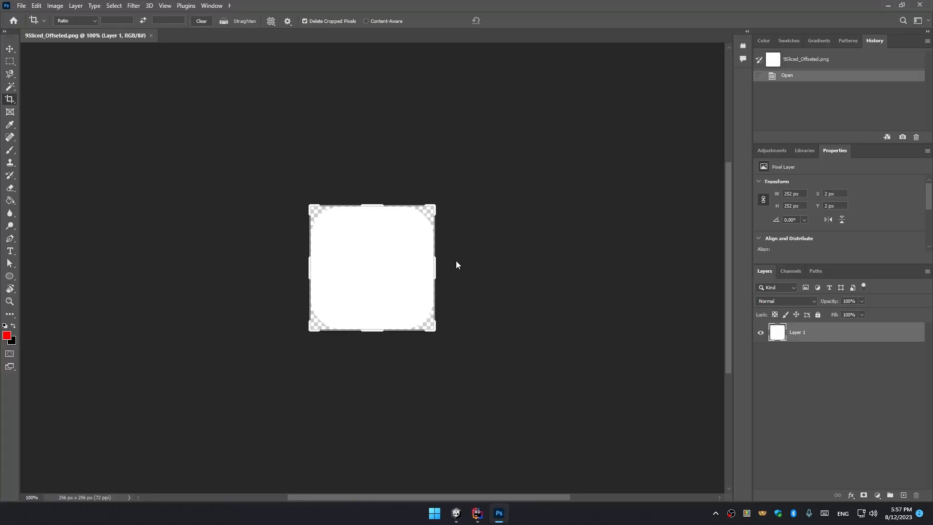
In Photoshop, extend the texture's canvas with the Crop tool to 336 × 336 px of transparent padding and save it.
alt+scroll(455, 260, up, 3)
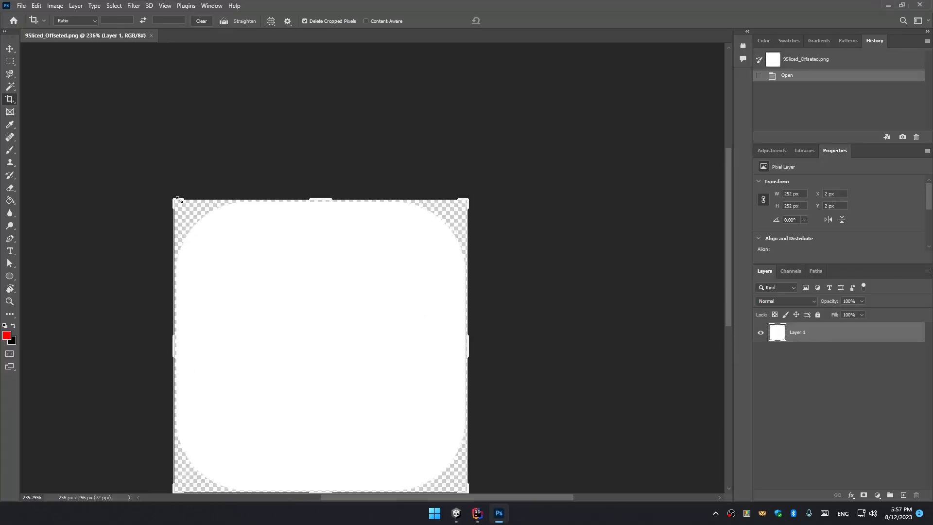
drag(173, 197, 154, 179)
drag(494, 382, 539, 426)
drag(522, 484, 503, 465)
key(ctrl+s)
click(431, 193)
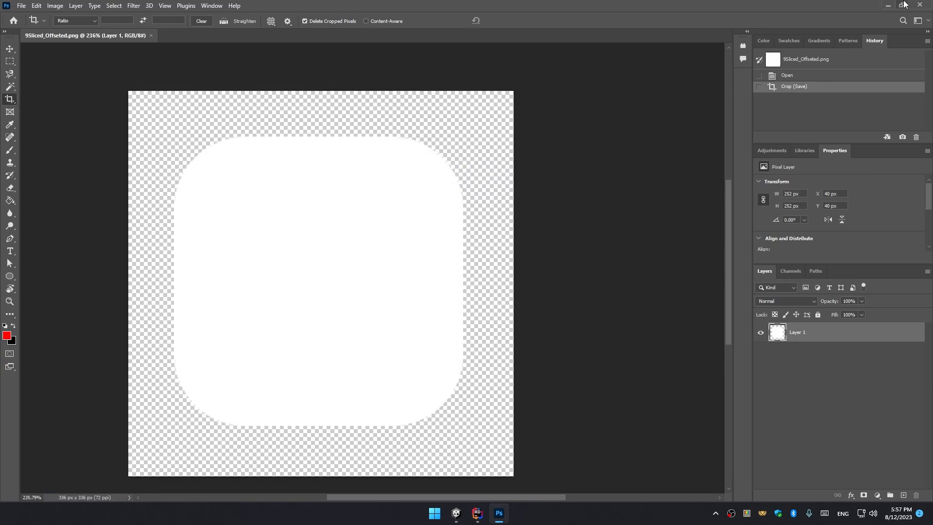
Return to Unity and duplicate the rounded-box image, placing the copy above the original.
key(alt+Tab)
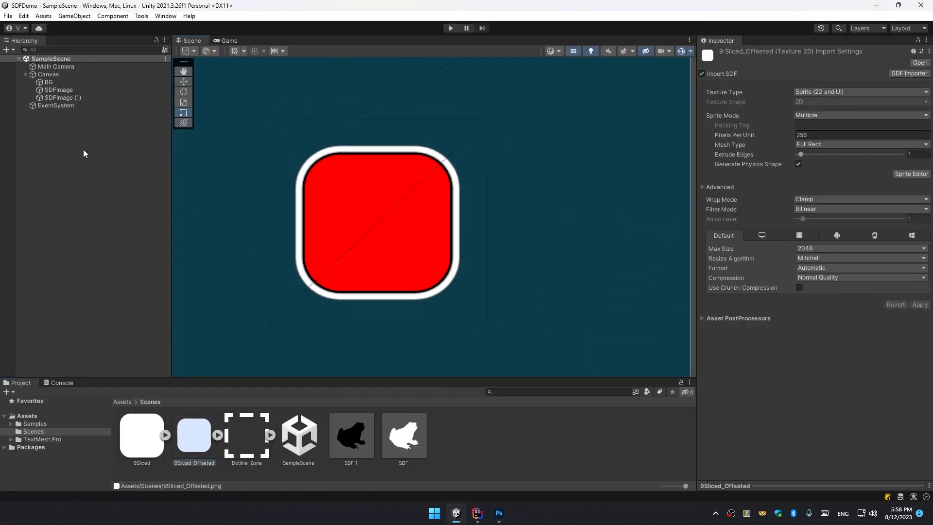
scroll(372, 238, down, 3)
click(372, 238)
key(w)
drag(372, 238, 466, 115)
key(ctrl+d)
middle_drag(466, 114, 437, 184)
scroll(379, 255, up, 5)
Assign the 9Sliced_Offseted sprite to the copy's Source Image and set its Mesh Scale to 1.
drag(184, 426, 808, 200)
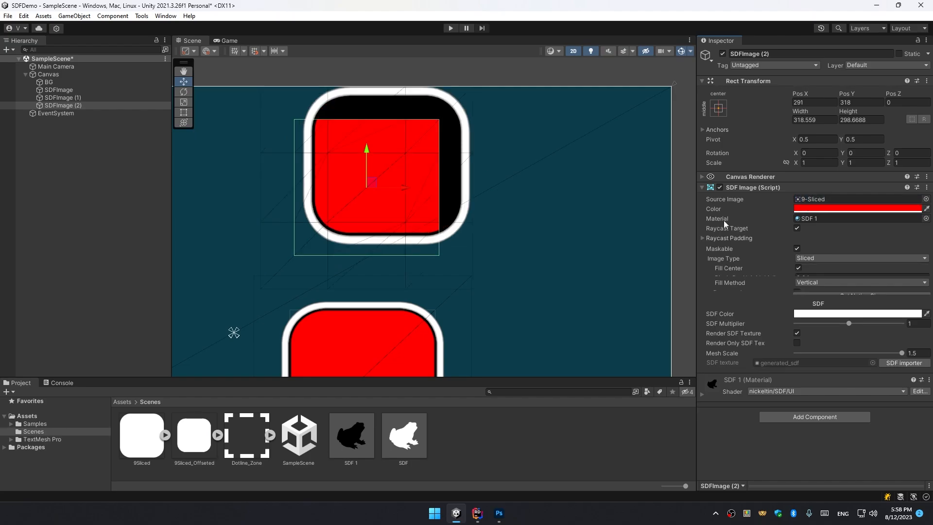
drag(869, 343, 727, 350)
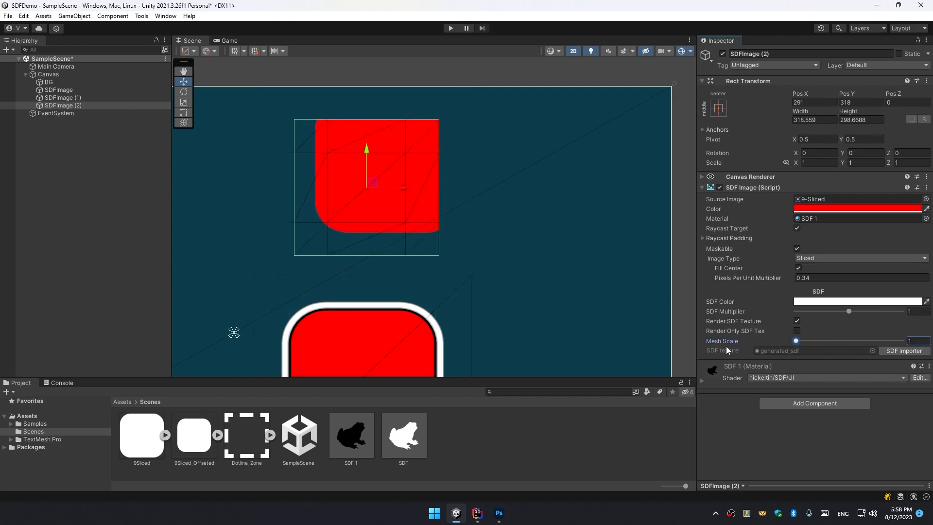
Open the 9Sliced_Offseted texture in the Sprite Editor and expand the sprite rect to the full 336 × 336 texture.
click(197, 432)
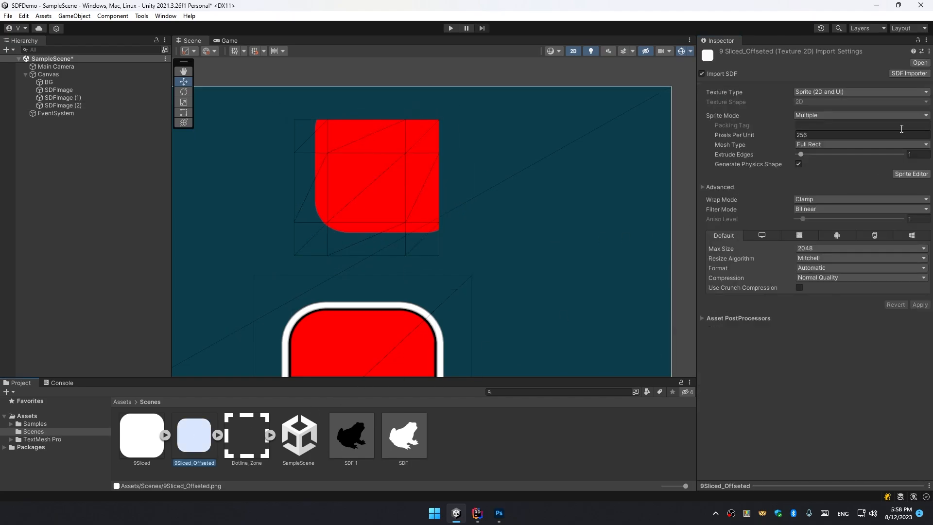
click(904, 173)
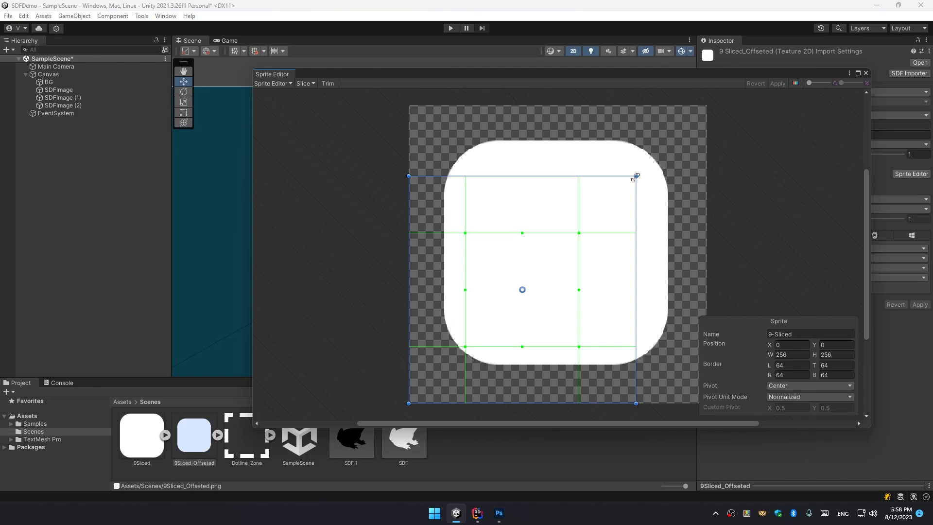
drag(636, 175, 707, 105)
drag(465, 208, 504, 209)
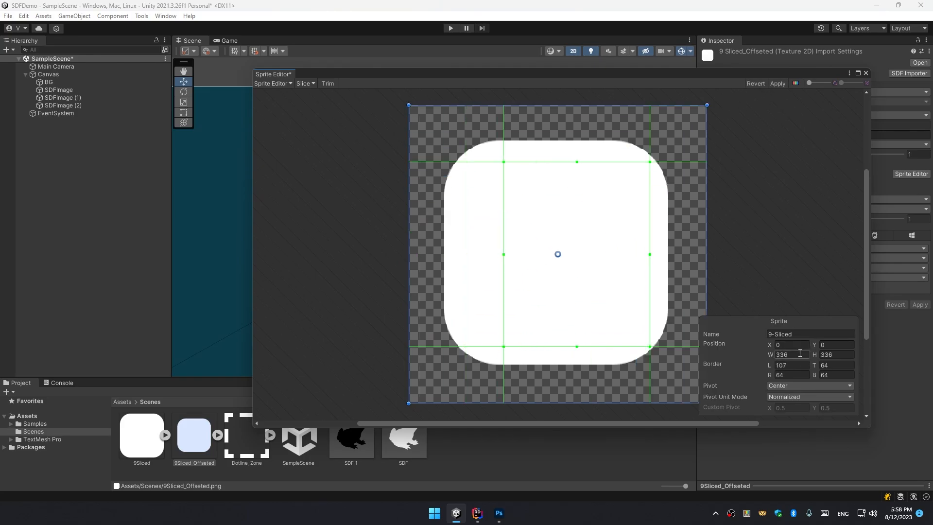
Set all four sprite borders to 107, apply, and close the Sprite Editor.
click(797, 365)
text(107)
click(793, 375)
text(107)
click(839, 375)
key(ctrl+v)
click(837, 365)
key(ctrl+v)
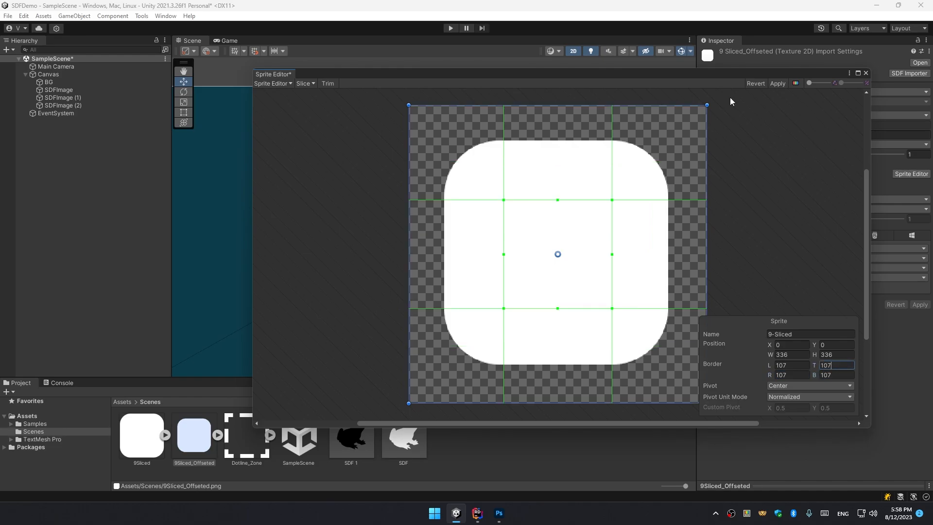
click(777, 84)
click(866, 73)
Open the SDF Importer for the copy's texture, lower the Border Offset, and apply the regenerated SDF.
scroll(402, 164, up, 10)
scroll(402, 164, down, 4)
click(74, 105)
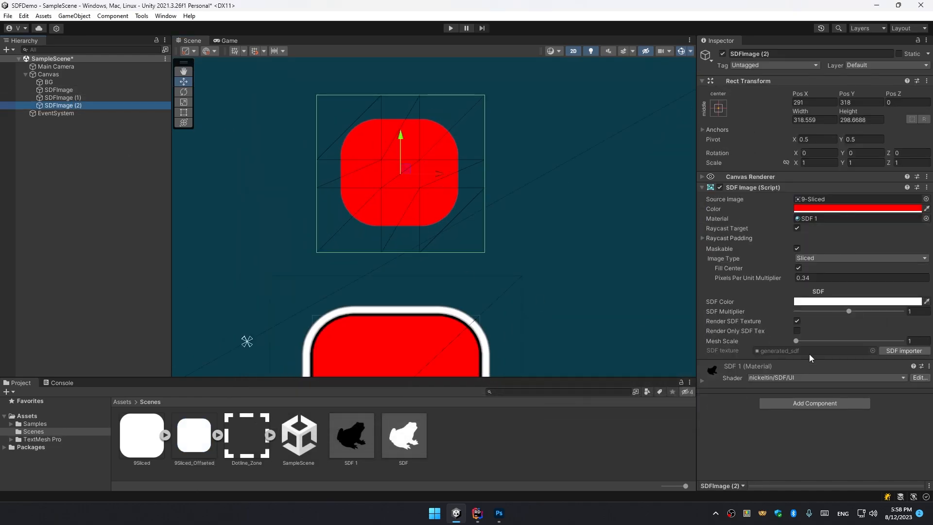
click(904, 350)
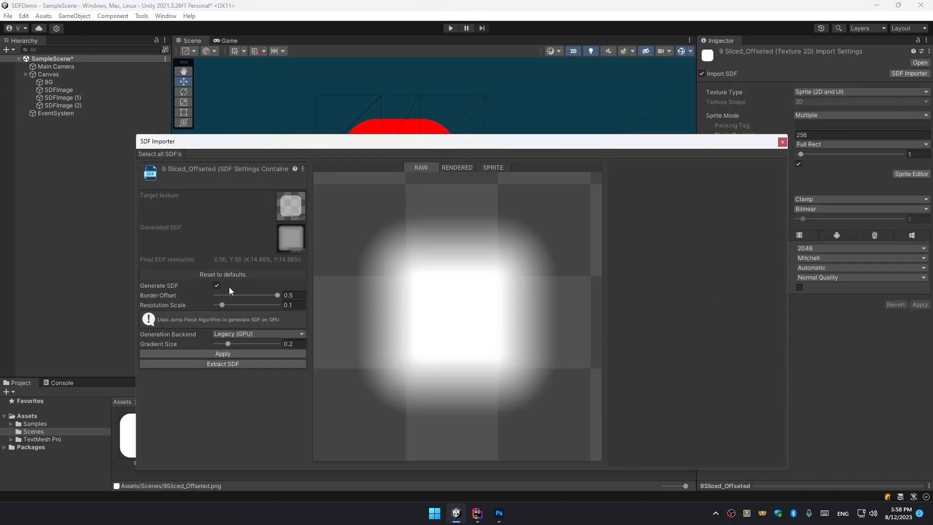
drag(229, 294, 213, 295)
click(220, 354)
click(782, 142)
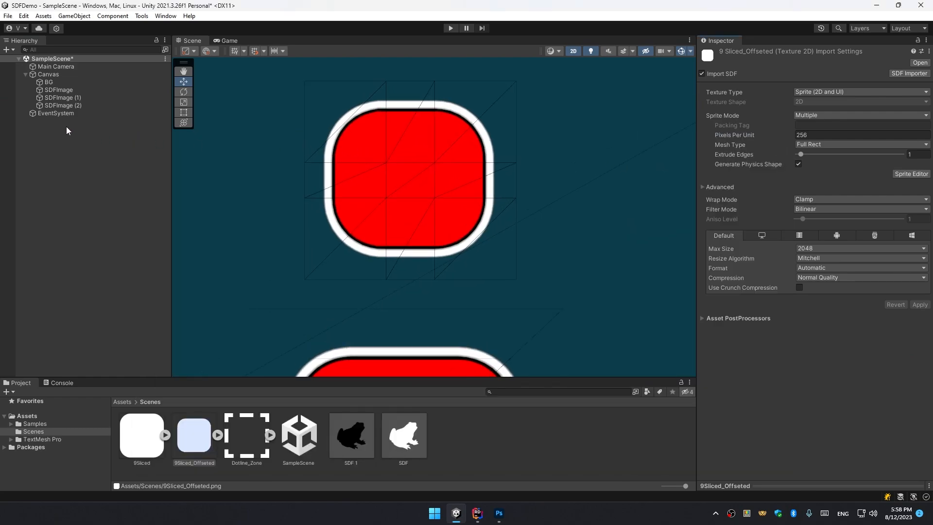
Set the offset copy's Image Type to Filled.
click(66, 105)
click(819, 259)
click(819, 301)
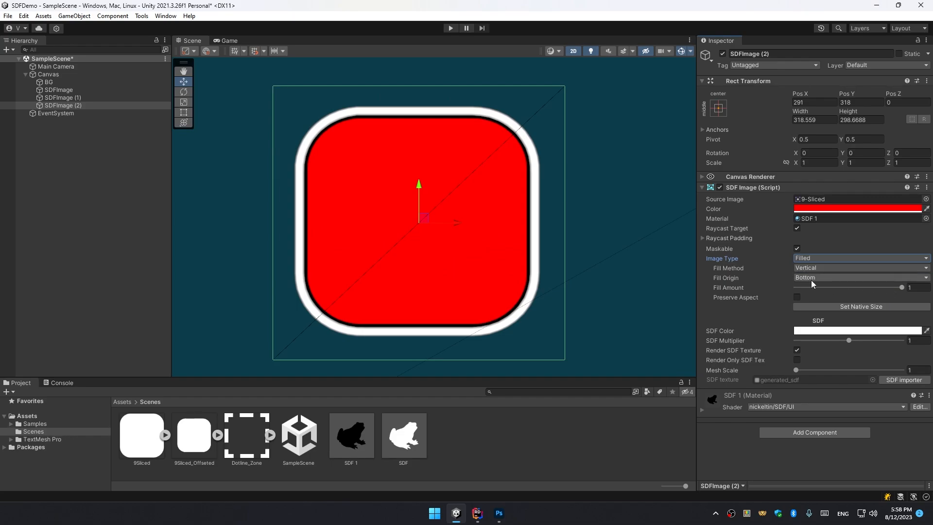
mouse_move(902, 288)
mouse_down()
mouse_move(867, 289)
mouse_move(907, 293)
mouse_up()
scroll(522, 273, down, 2)
scroll(534, 270, down, 1)
scroll(348, 179, up, 5)
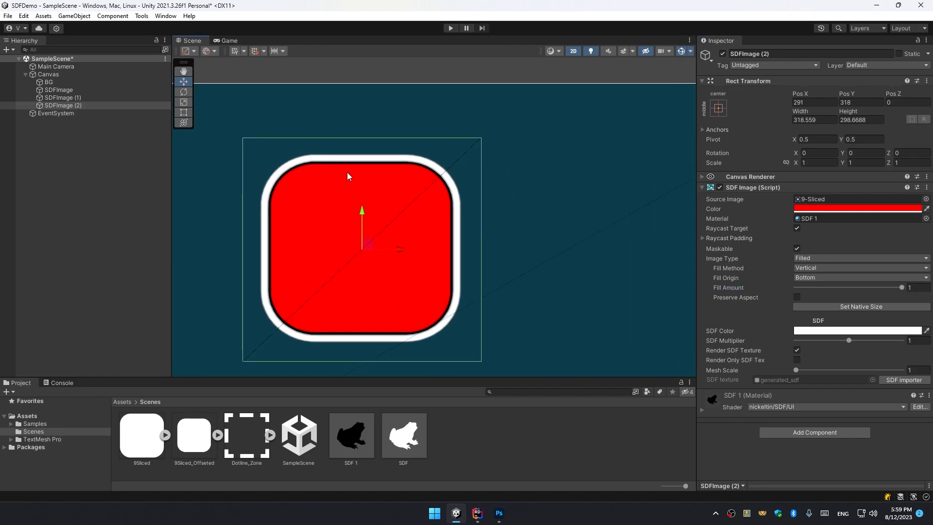
Scrub the offset copy's vertical Fill Amount downward to test the fill.
drag(893, 288, 864, 289)
middle_drag(461, 252, 584, 193)
scroll(585, 192, down, 2)
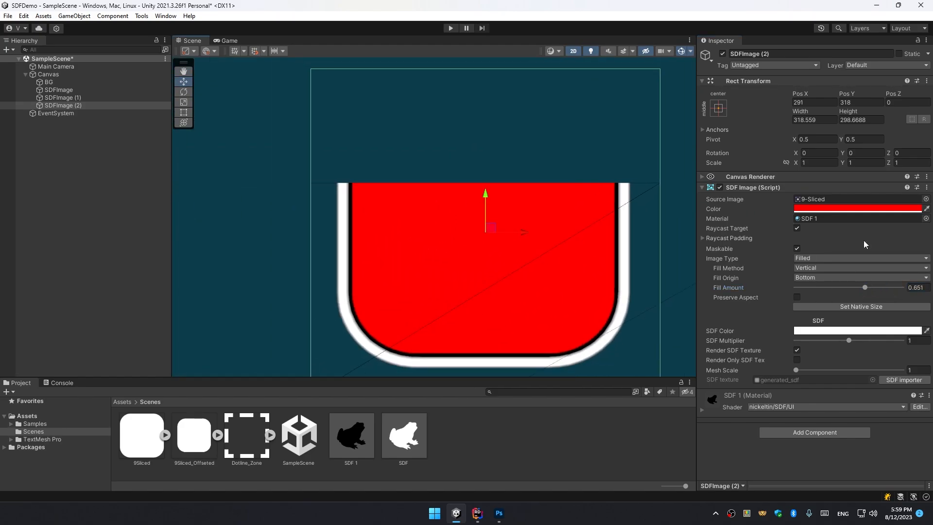
drag(869, 287, 834, 288)
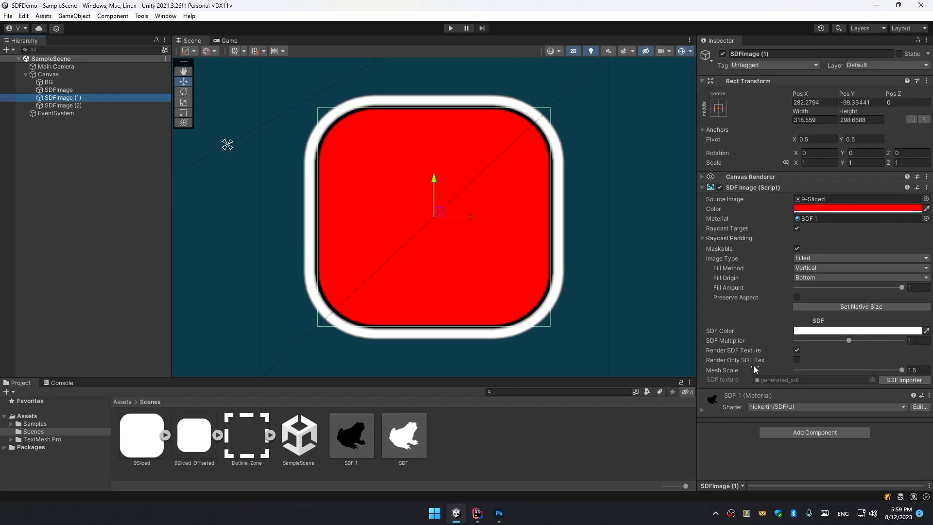
Switch the original rounded box's Fill Method to Radial 90 and nudge the Fill Amount.
click(812, 269)
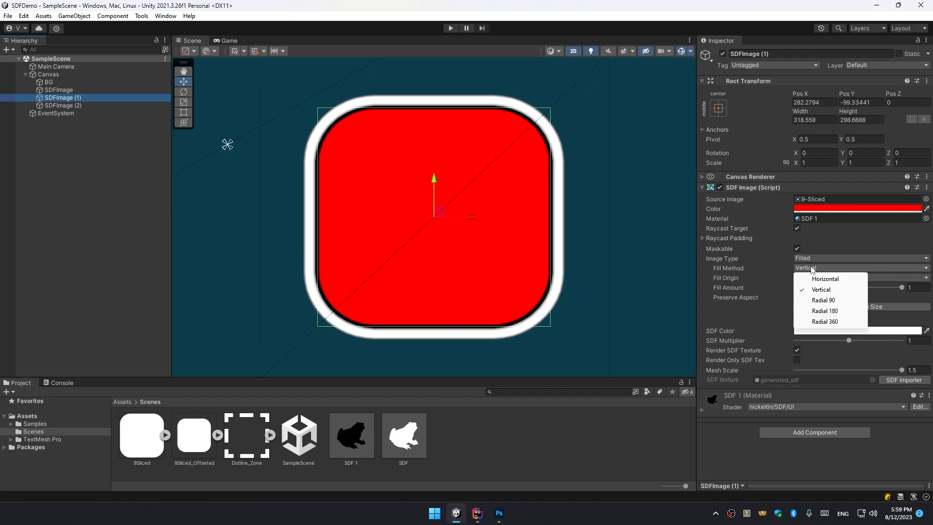
click(823, 300)
scroll(460, 260, down, 2)
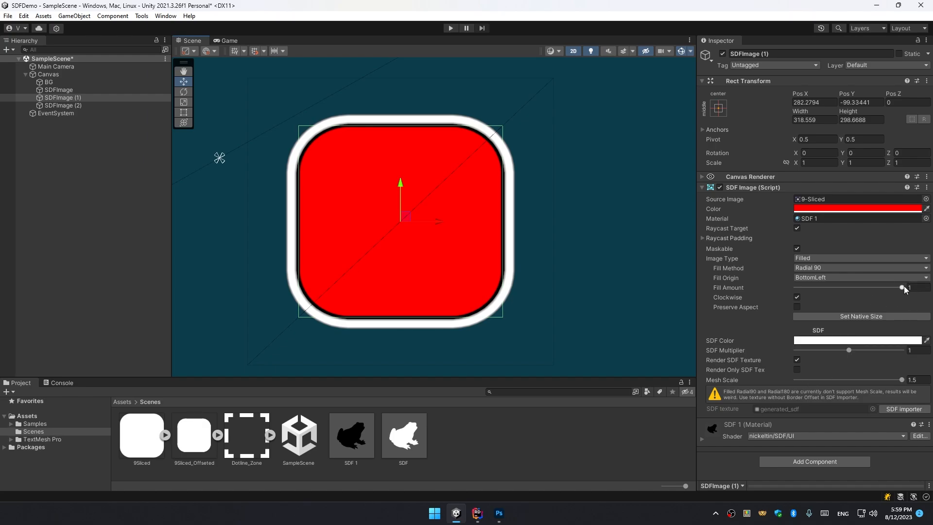
mouse_move(903, 288)
mouse_down()
mouse_move(839, 291)
mouse_move(882, 291)
mouse_move(902, 304)
mouse_move(800, 303)
mouse_move(904, 306)
mouse_move(880, 290)
mouse_move(802, 298)
mouse_move(899, 288)
mouse_up()
scroll(456, 277, down, 2)
Switch the rounded box's Fill Method to Radial 180, then undo the last change.
click(860, 267)
click(890, 305)
key(ctrl+z)
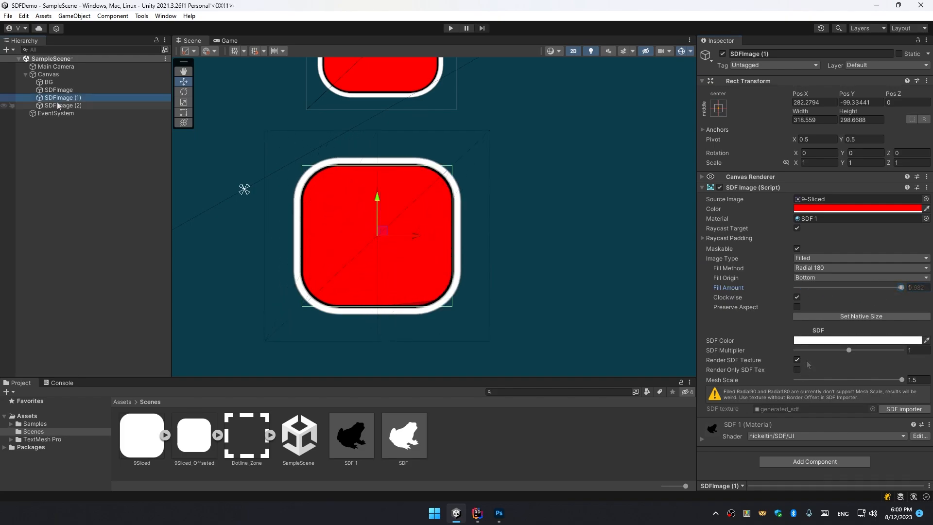
Select the offset copy, undo an accidental move, and scrub its Radial 90 Fill Amount.
double_click(65, 105)
middle_drag(488, 227, 466, 217)
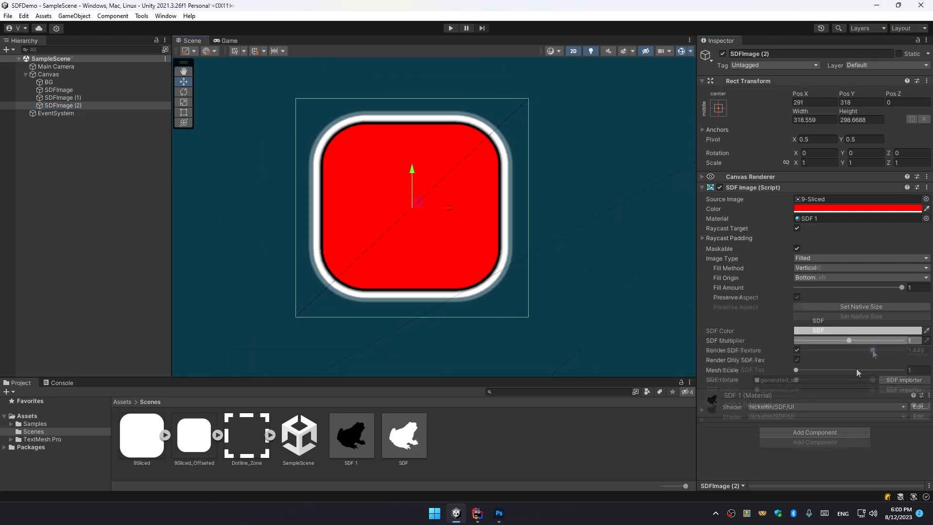
key(ctrl+z)
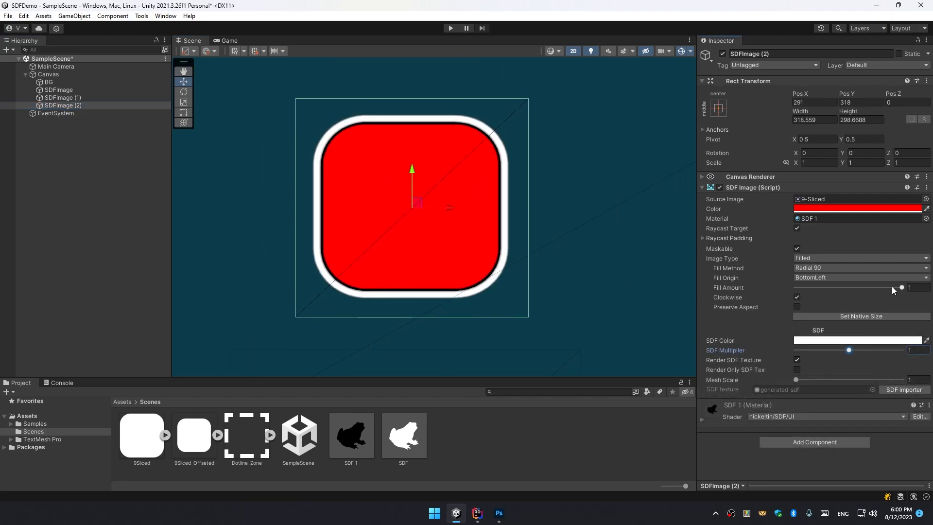
mouse_move(898, 287)
mouse_down()
mouse_move(807, 292)
mouse_move(898, 295)
mouse_up()
scroll(464, 271, down, 4)
middle_drag(589, 263, 553, 247)
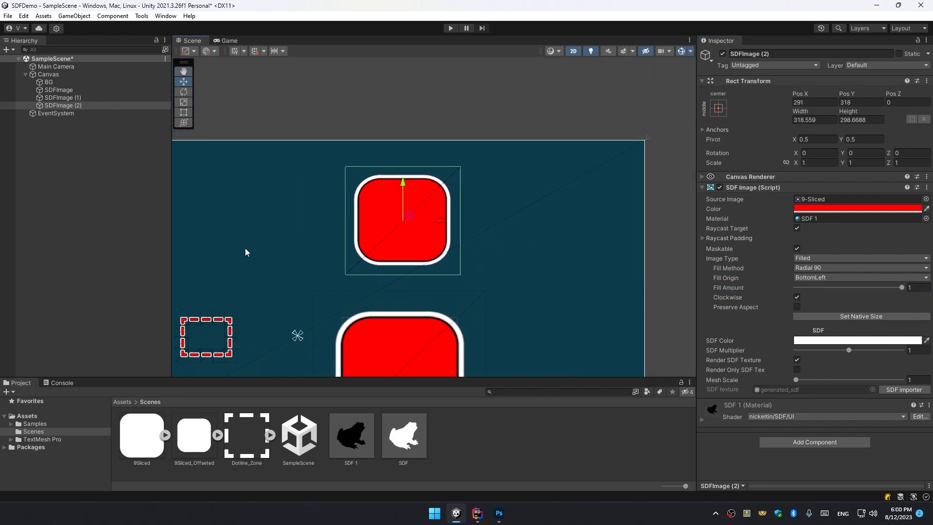
click(832, 276)
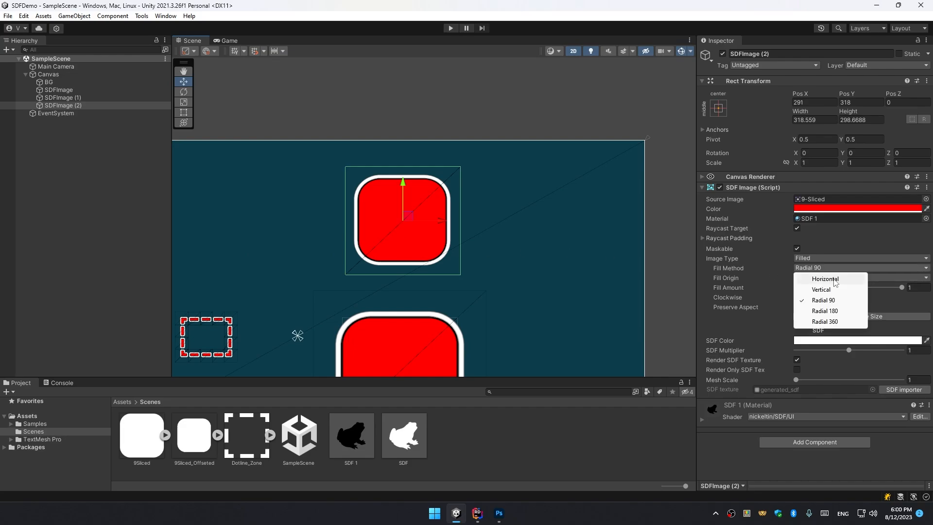
click(733, 455)
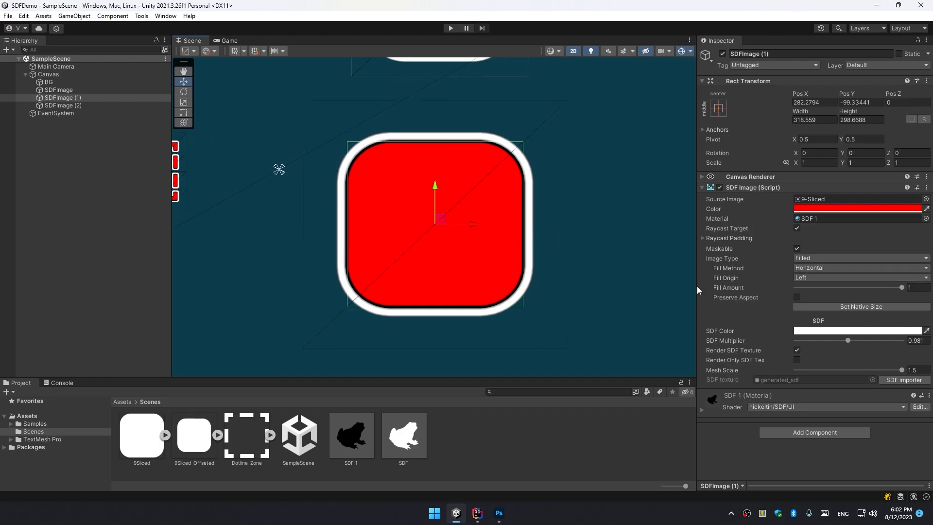
Scrub the original rounded box's horizontal Fill Amount back to 1 and save the scene.
mouse_move(894, 288)
mouse_down()
mouse_move(826, 289)
mouse_move(905, 292)
mouse_move(796, 292)
mouse_move(903, 289)
mouse_up()
scroll(667, 240, up, 7)
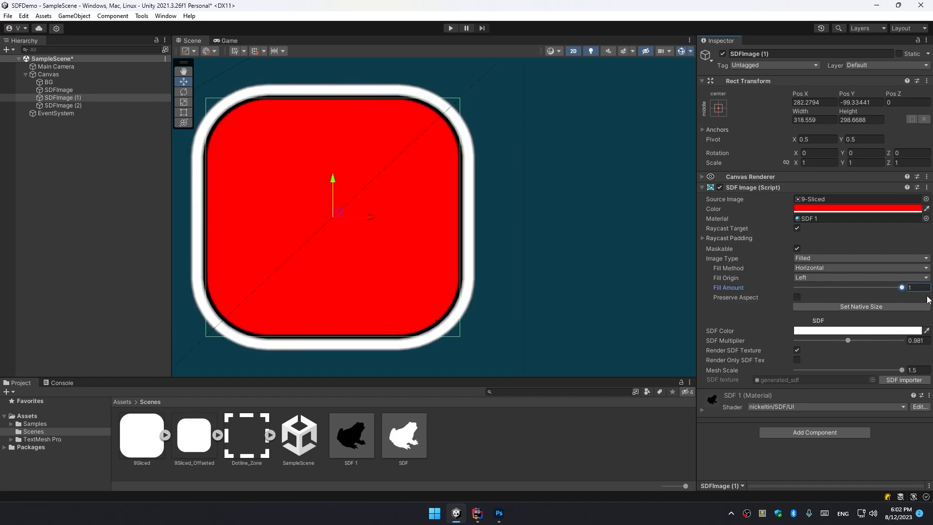
scroll(401, 268, down, 2)
scroll(401, 268, down, 1)
middle_drag(465, 254, 506, 298)
key(ctrl+s)
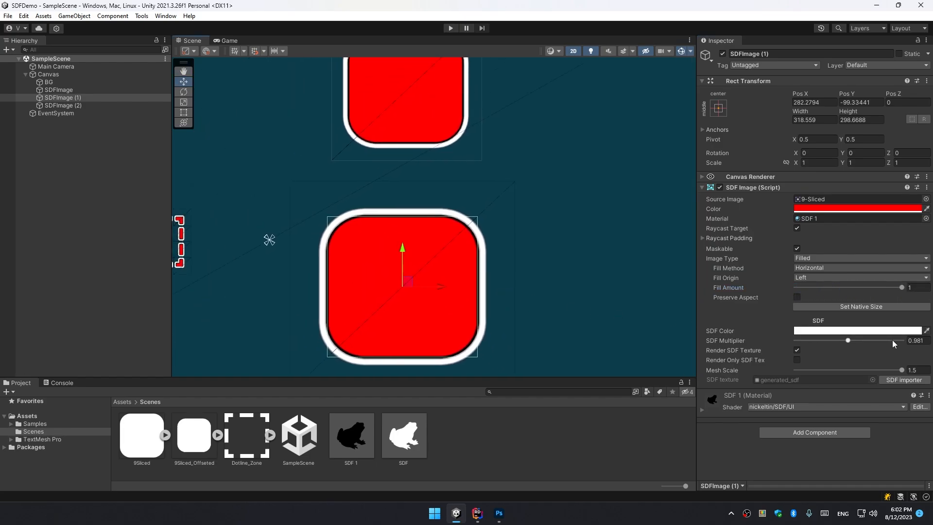
Set the original rounded box's Fill Method to Radial 180.
click(820, 270)
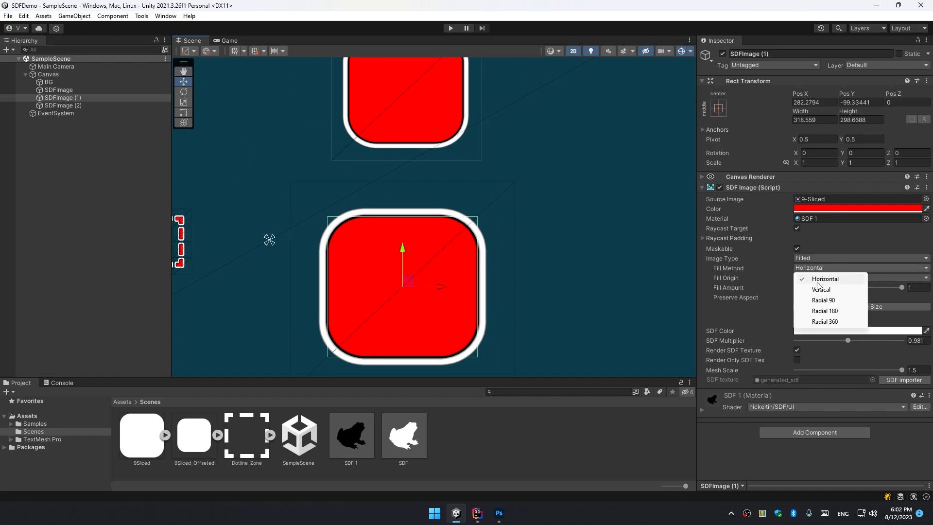
click(764, 304)
click(899, 289)
mouse_move(900, 290)
mouse_down()
mouse_move(821, 289)
mouse_move(903, 293)
mouse_up()
click(823, 267)
click(840, 312)
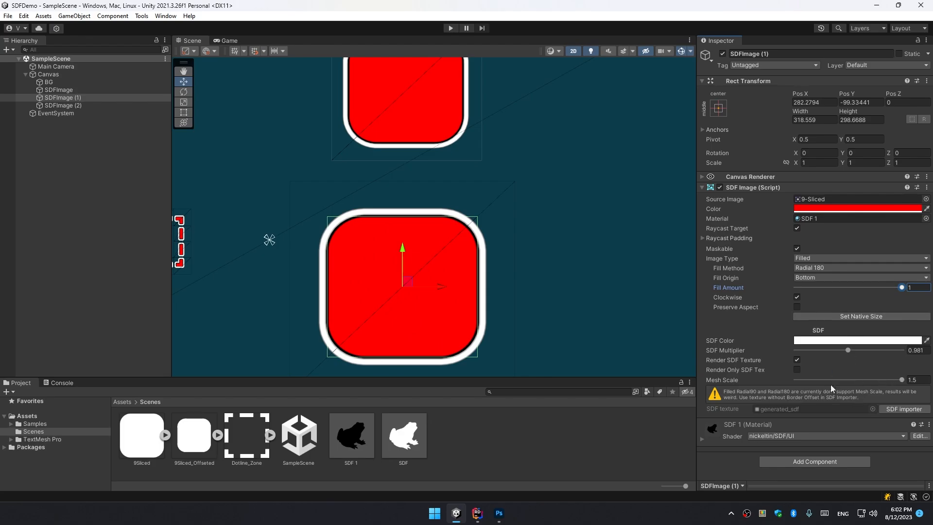
Select the offset copy, set its Fill Amount to 1, and switch its Fill Method to Radial 90.
double_click(63, 105)
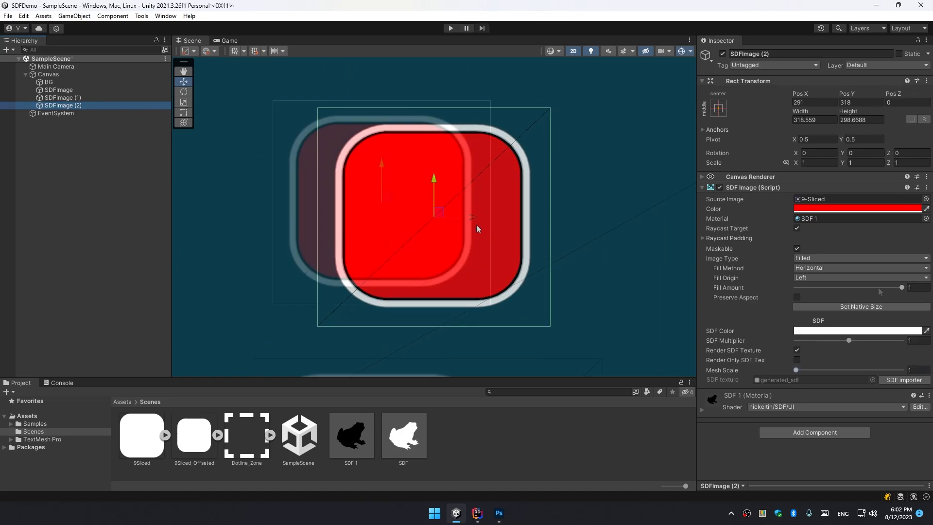
drag(827, 290, 903, 302)
click(828, 268)
click(823, 300)
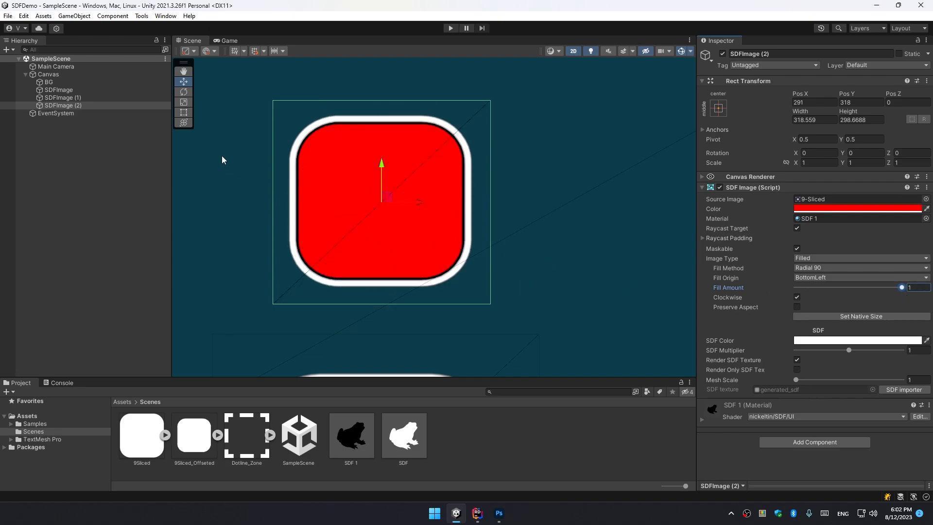
Select and frame the dotted-frame SDFImage, then examine the Dotline_Zone sprite's slicing borders in the Sprite Editor.
double_click(77, 89)
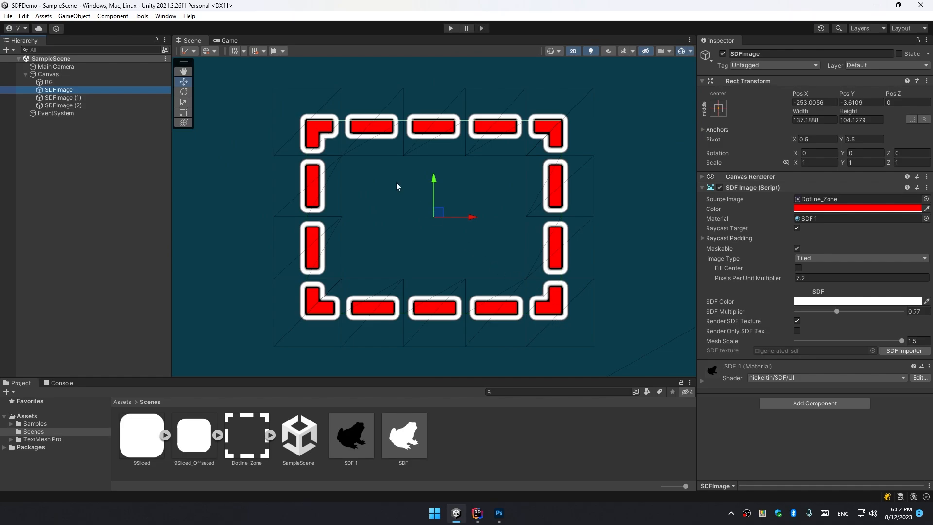
drag(262, 376, 260, 318)
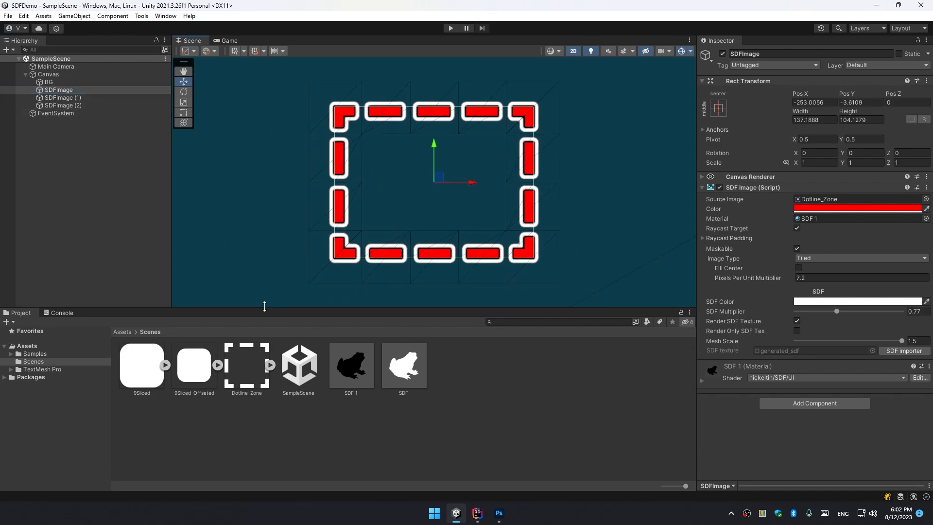
click(241, 373)
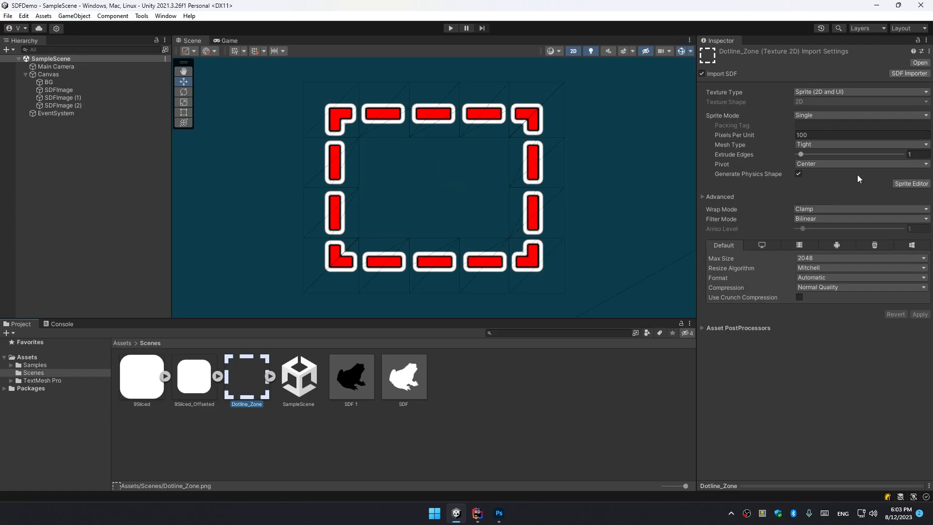
click(899, 183)
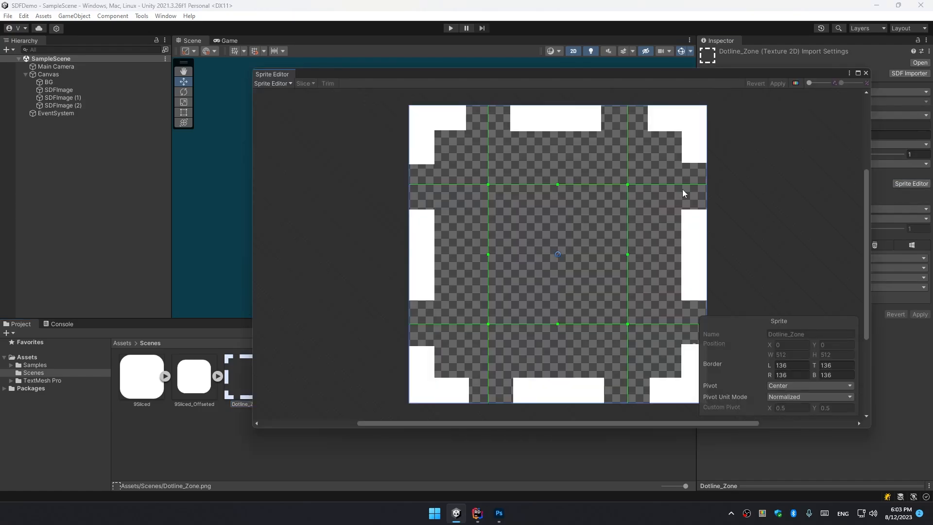
scroll(500, 117, up, 5)
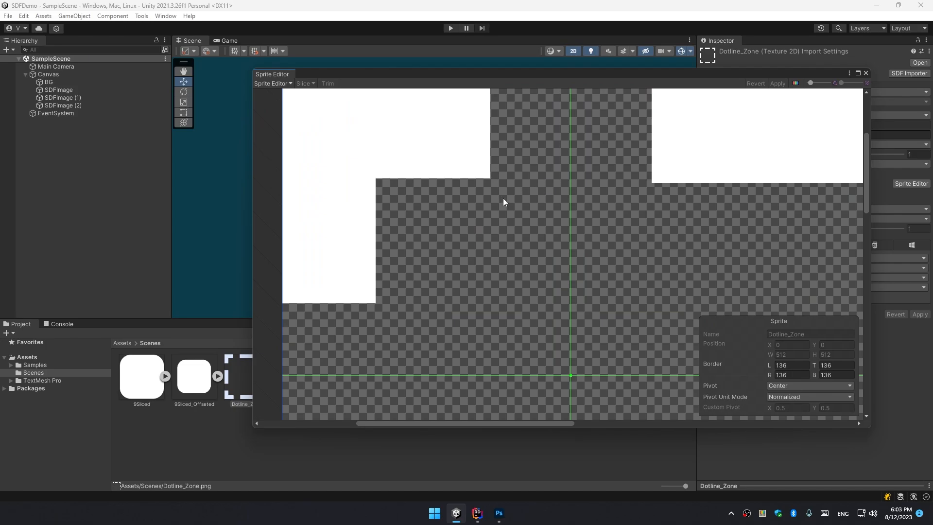
scroll(504, 201, down, 2)
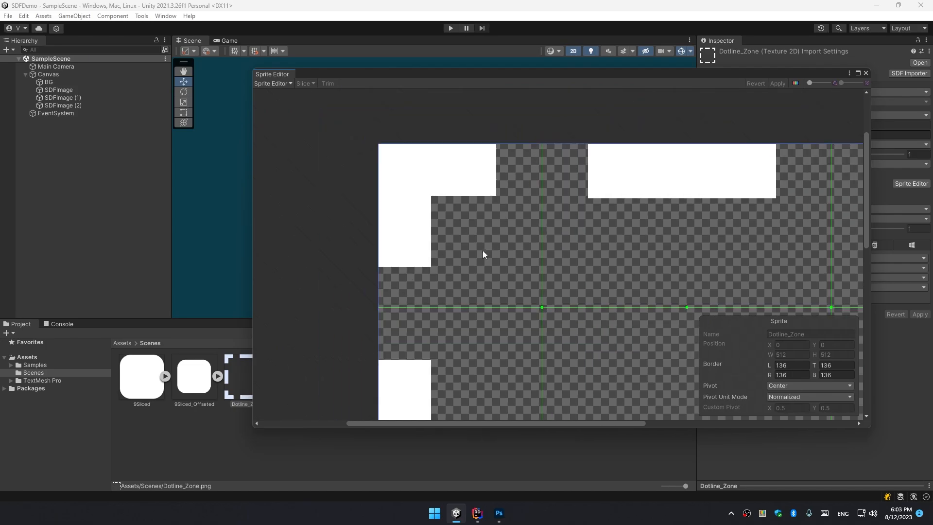
scroll(532, 173, down, 5)
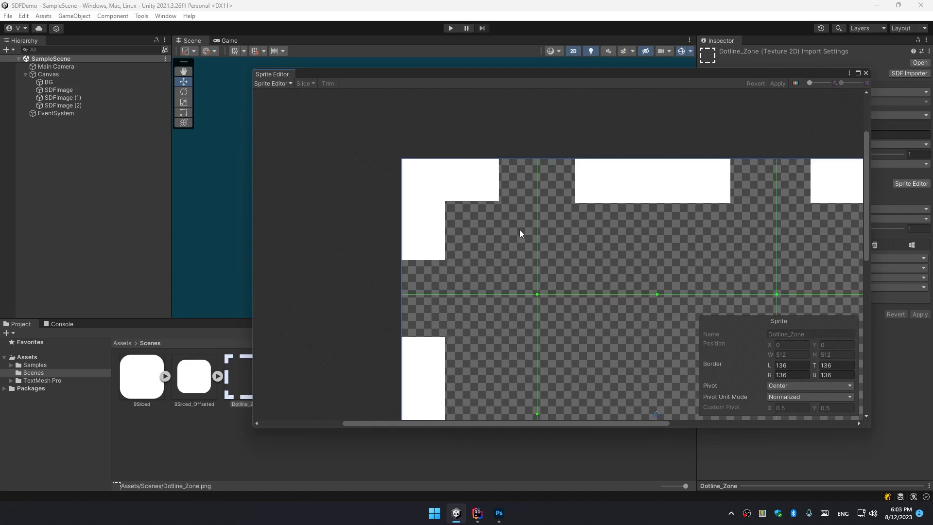
click(865, 73)
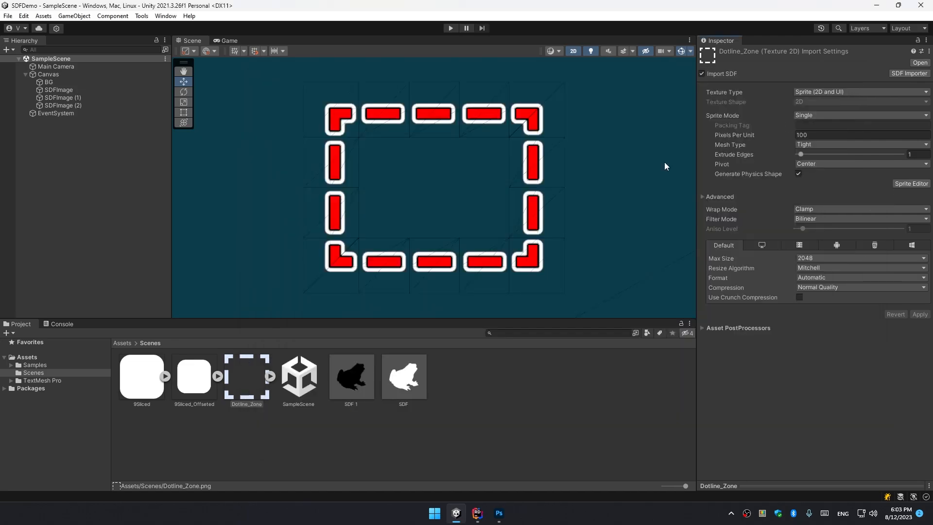